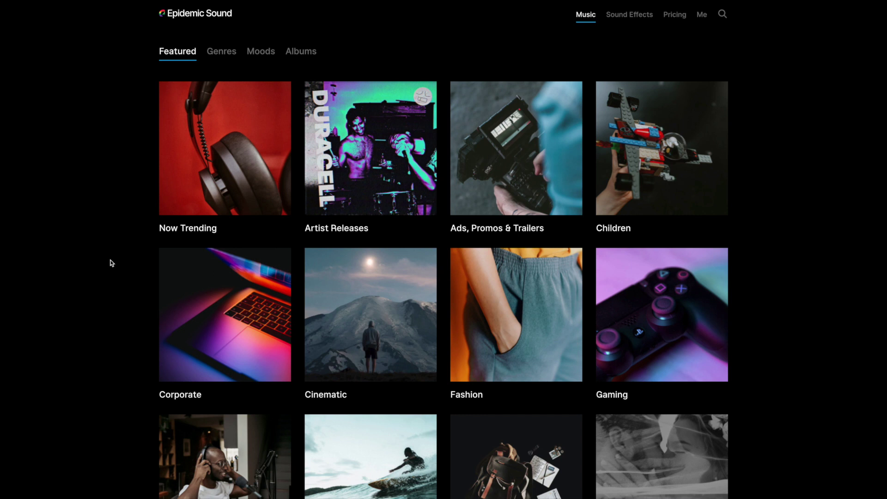
pyautogui.scroll(-2, 111, 263)
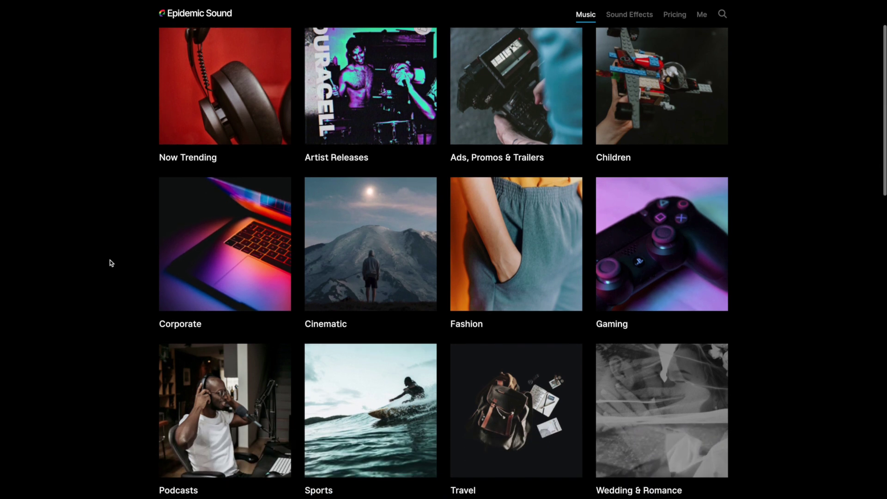
pyautogui.scroll(-1, 111, 263)
pyautogui.scroll(-3, 111, 262)
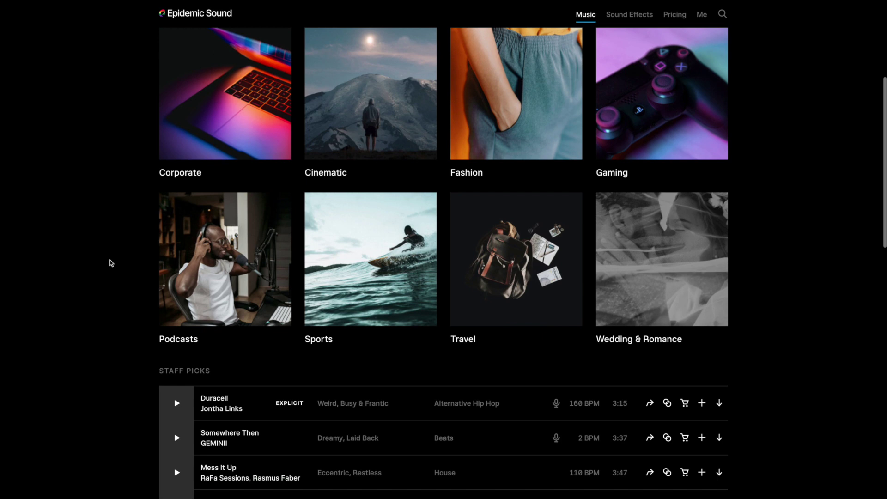
pyautogui.scroll(-3, 111, 262)
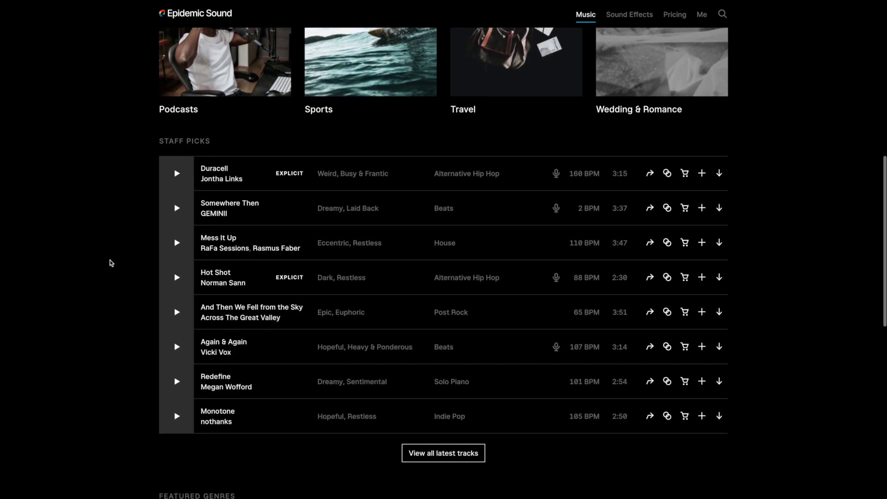
pyautogui.scroll(-3, 111, 262)
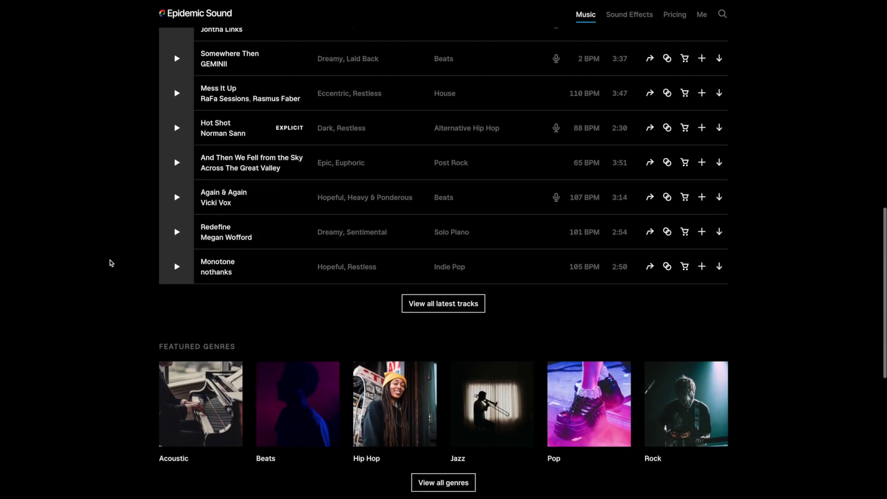
pyautogui.scroll(1, 111, 262)
pyautogui.scroll(6, 111, 263)
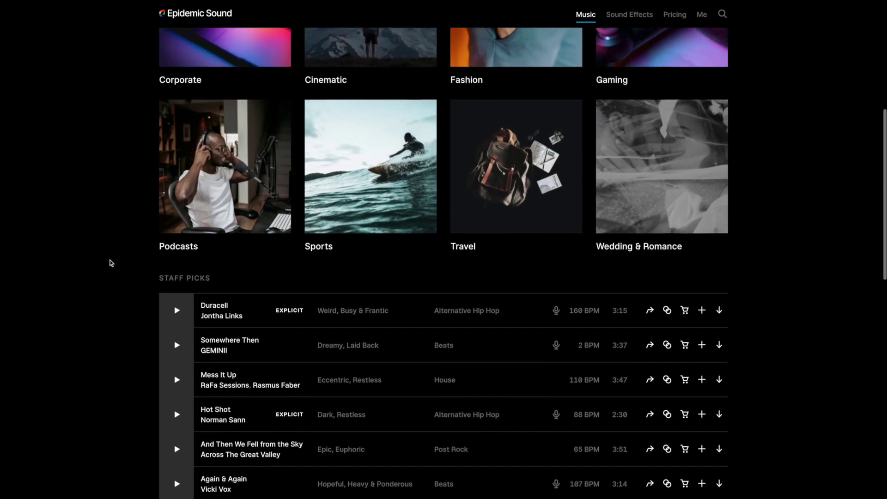
pyautogui.scroll(5, 111, 262)
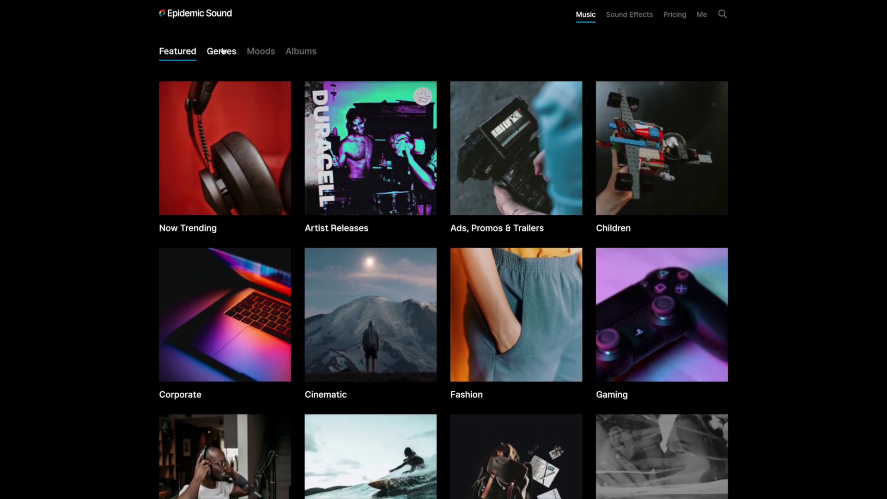
# Browse the music Genres categories in Epidemic Sound
pyautogui.click(222, 51)
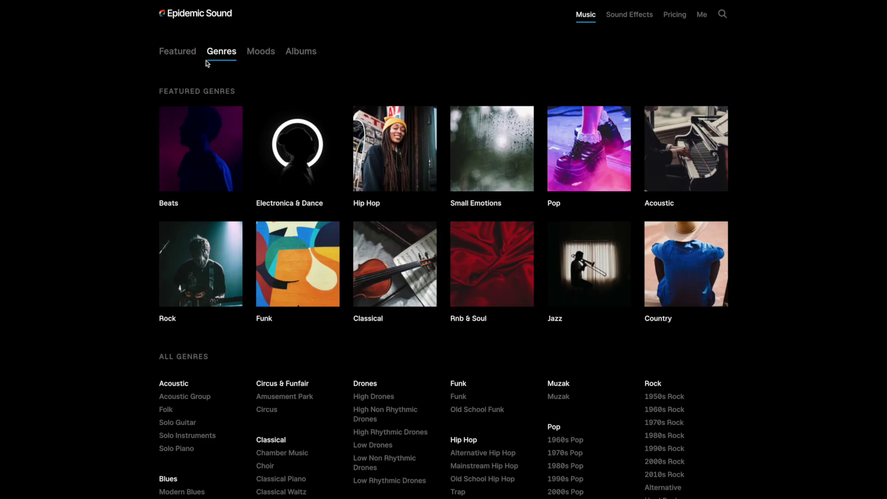
pyautogui.scroll(-3, 148, 230)
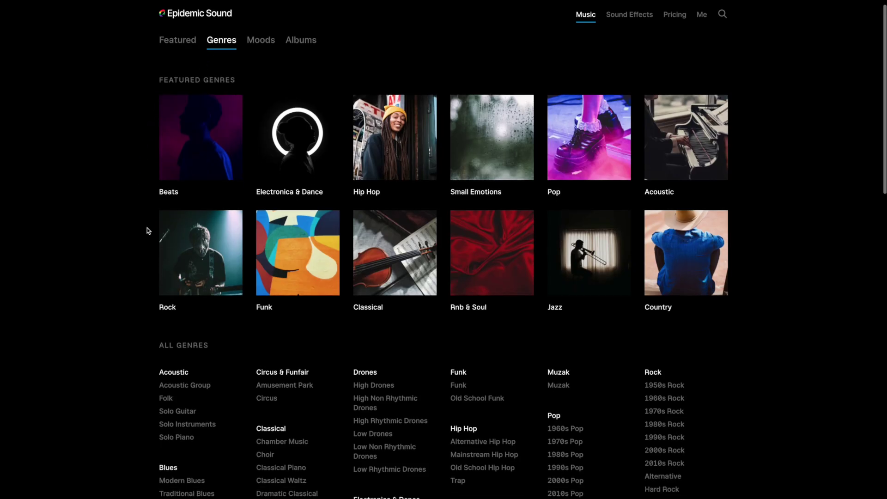
pyautogui.scroll(-2, 148, 230)
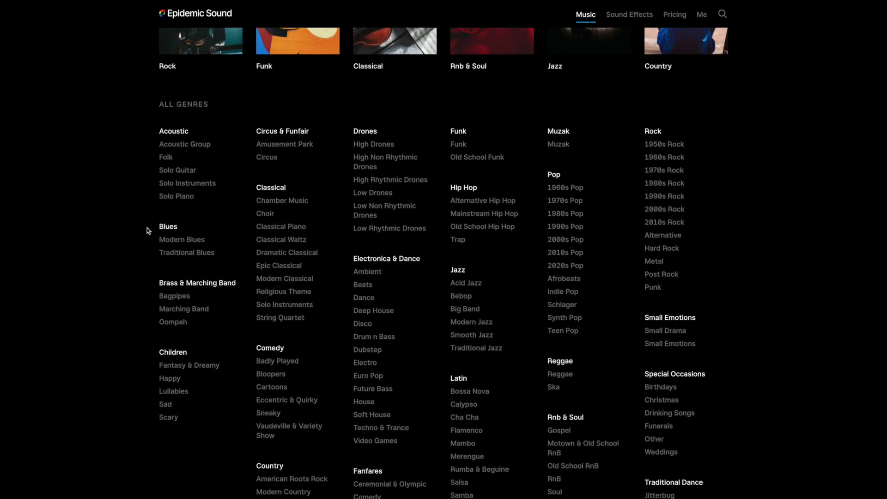
pyautogui.scroll(2, 147, 228)
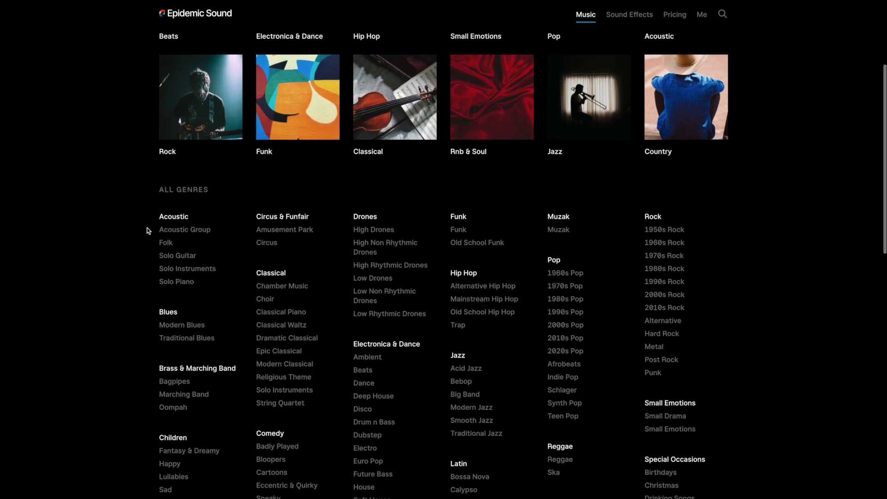
pyautogui.scroll(4, 146, 228)
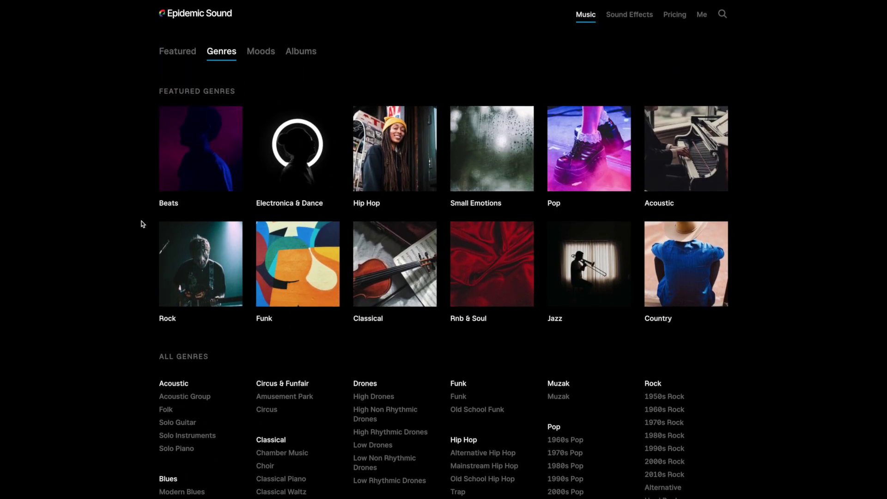
# Browse the Moods categories in Epidemic Sound
pyautogui.click(267, 55)
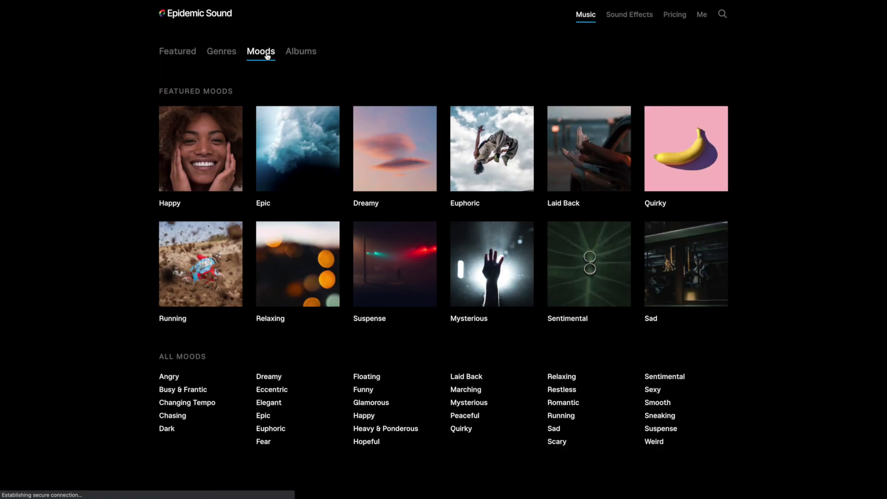
pyautogui.scroll(-1, 127, 203)
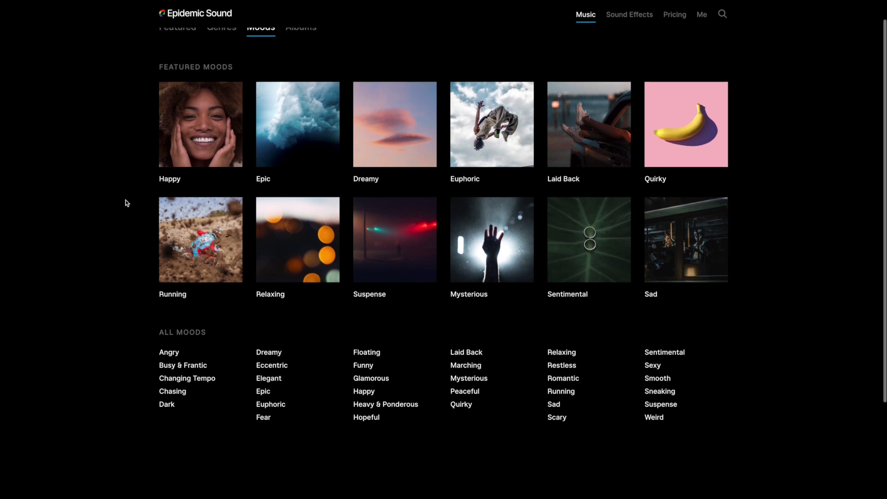
pyautogui.scroll(-2, 127, 203)
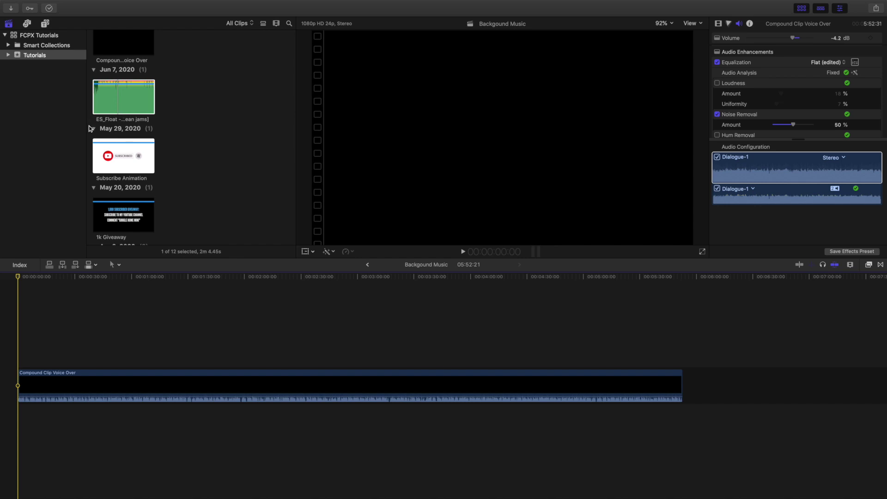
# Place ES_Float – [ocean jams] beneath Compound Clip Voice Over at the start of the timeline
pyautogui.click(126, 93)
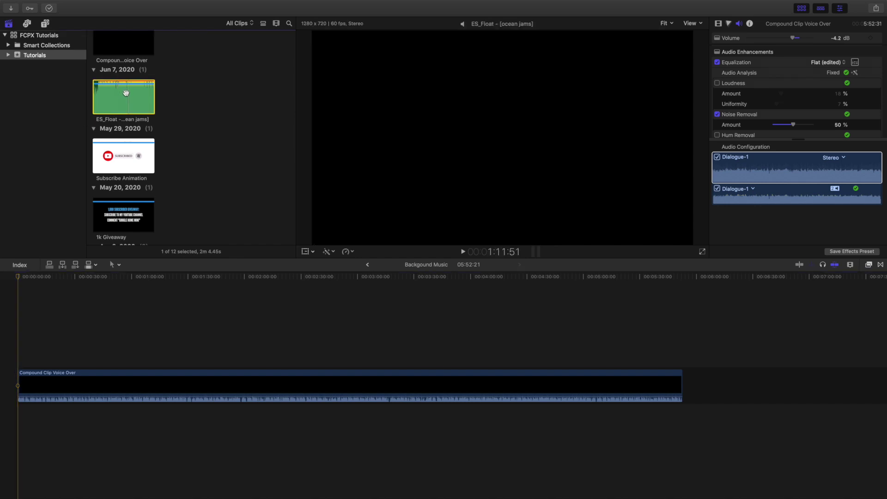
pyautogui.moveTo(126, 93); pyautogui.dragTo(5, 420)
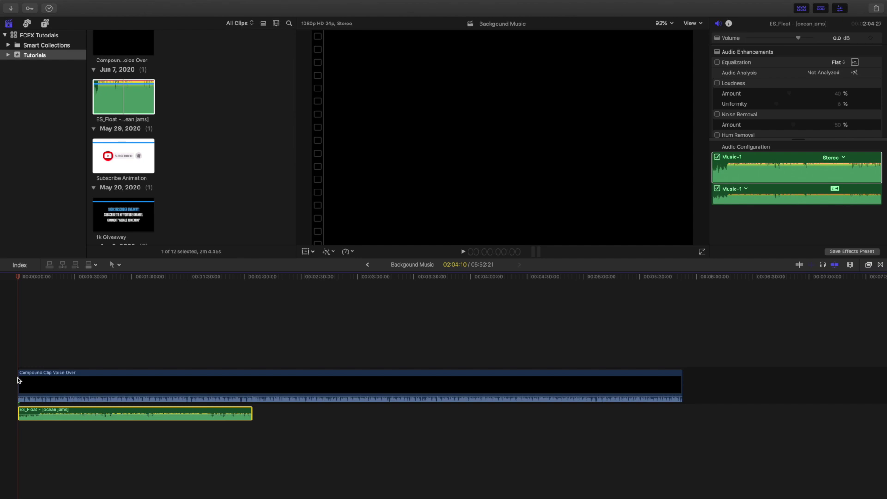
pyautogui.click(18, 343)
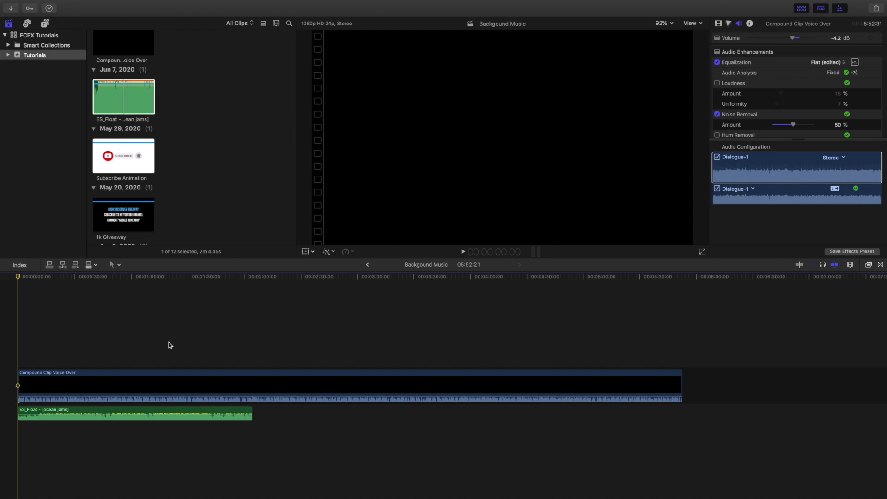
pyautogui.click(255, 354)
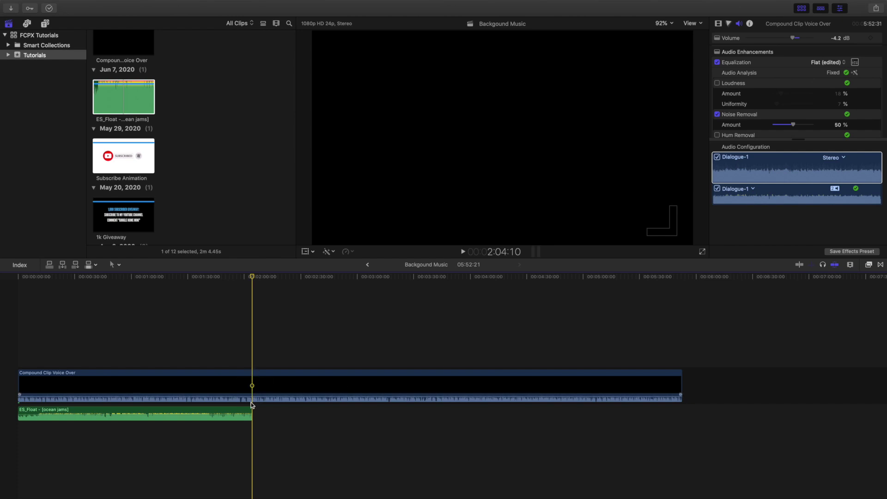
pyautogui.click(19, 338)
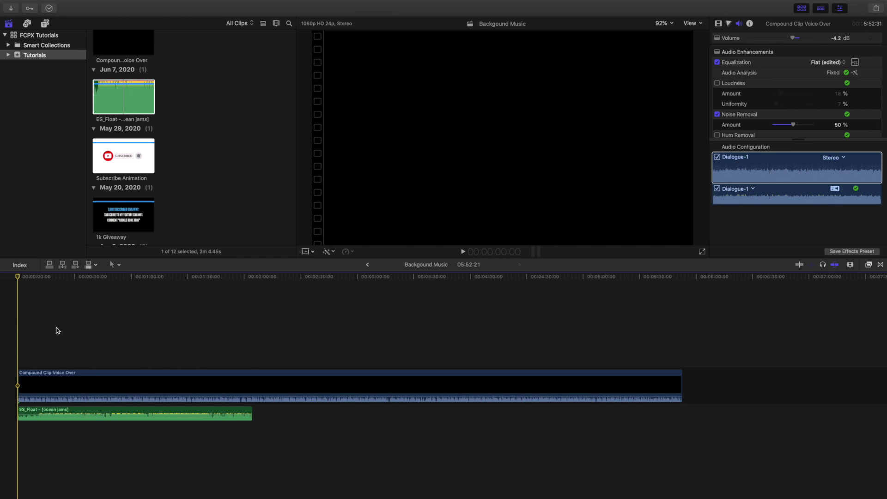
# Trim the ES_Float clip's start so it begins at 00:00:00:00 under the voice-over
pyautogui.press('super+equal')
pyautogui.press('super+equal')
pyautogui.press('super+equal')
pyautogui.press('super+equal')
pyautogui.press('super+equal')
pyautogui.press('super+equal')
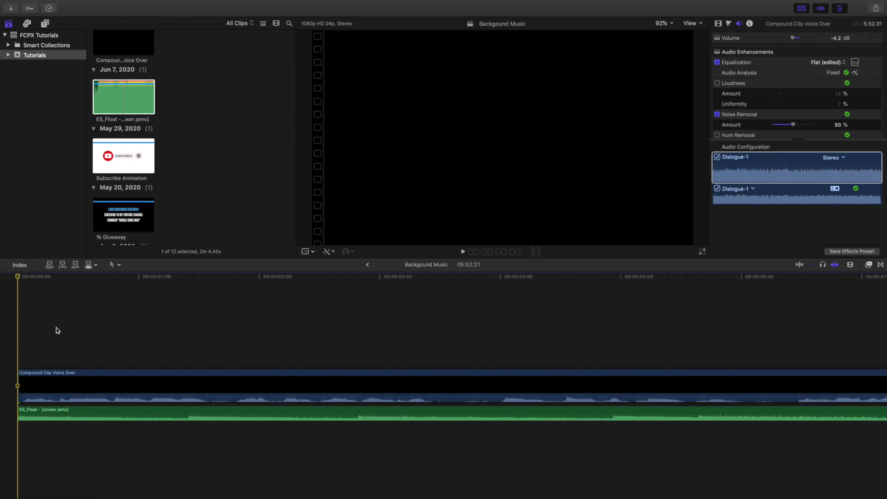
pyautogui.press('super+equal')
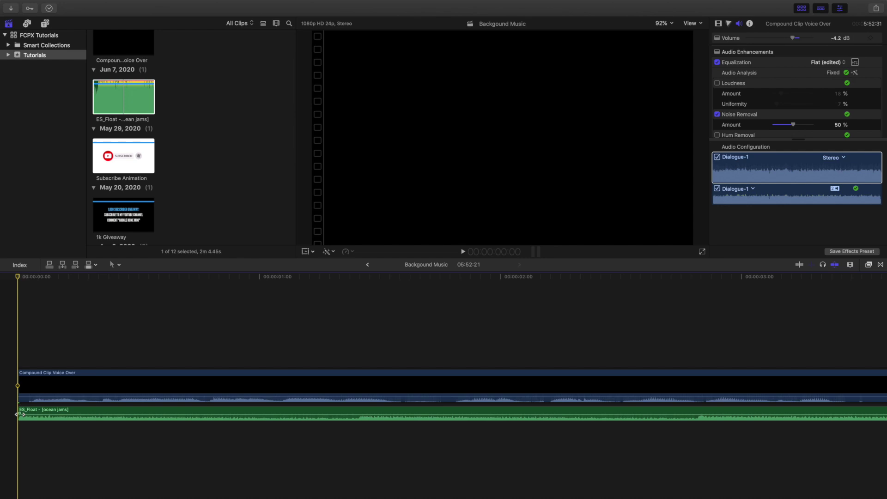
pyautogui.moveTo(17, 415); pyautogui.dragTo(57, 415)
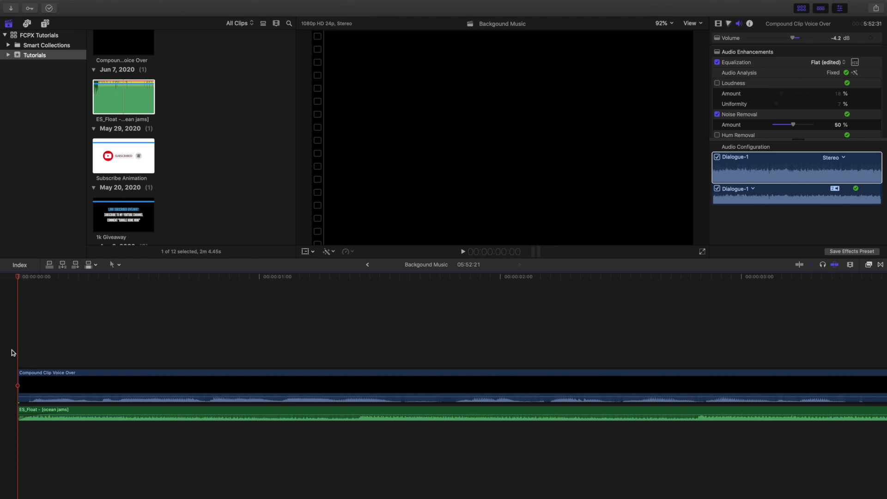
# Trim the end of the ES_Float clip back slightly so it stops around 2:04
pyautogui.hscroll(10, 268, 355)
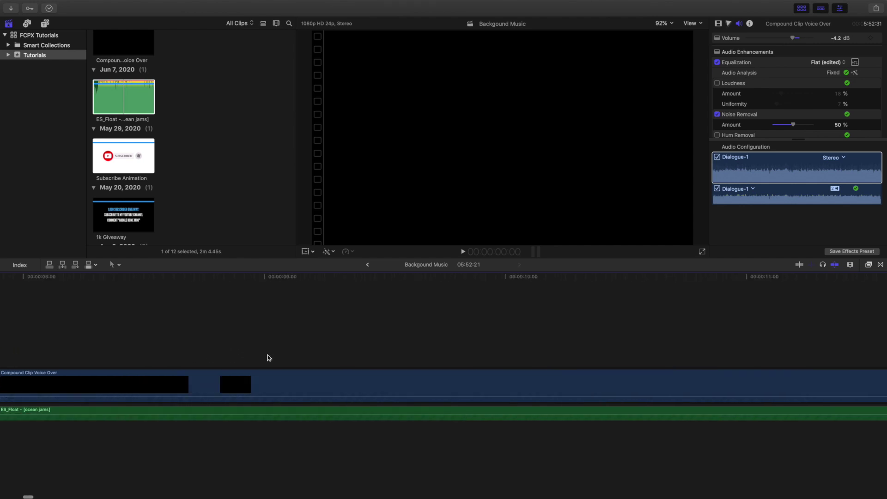
pyautogui.hscroll(20, 268, 357)
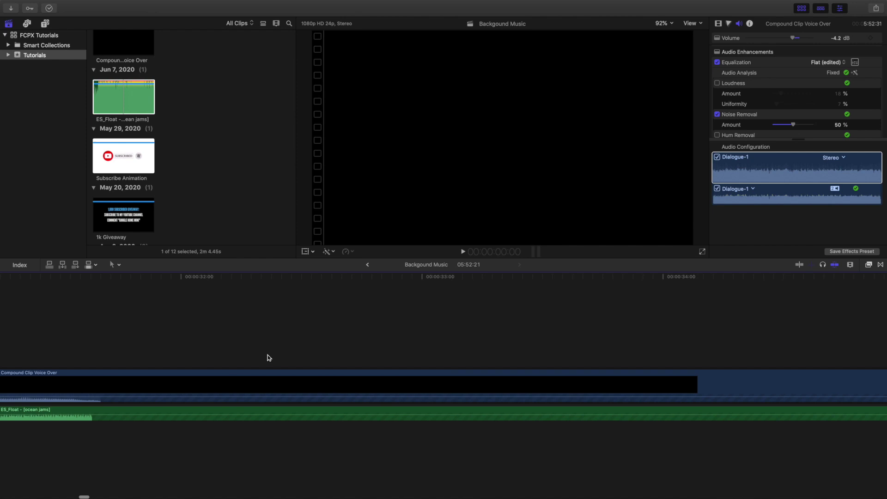
pyautogui.scroll(-10, 257, 349)
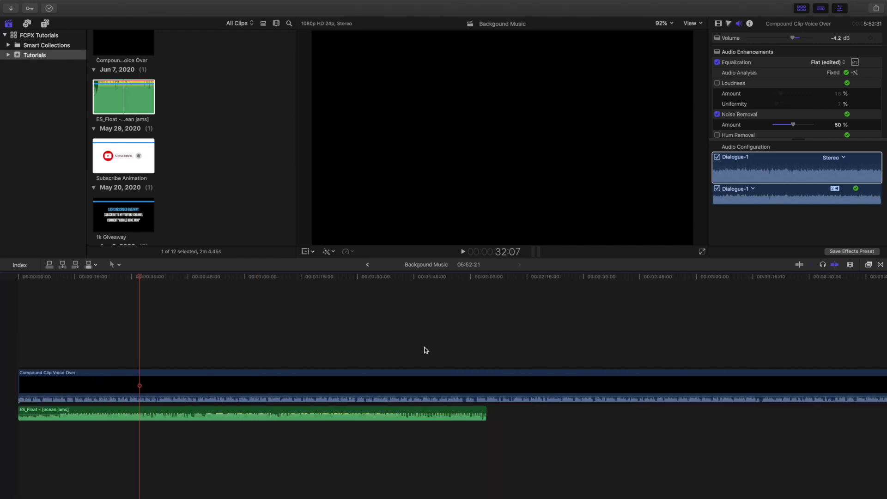
pyautogui.click(486, 349)
pyautogui.scroll(10, 486, 349)
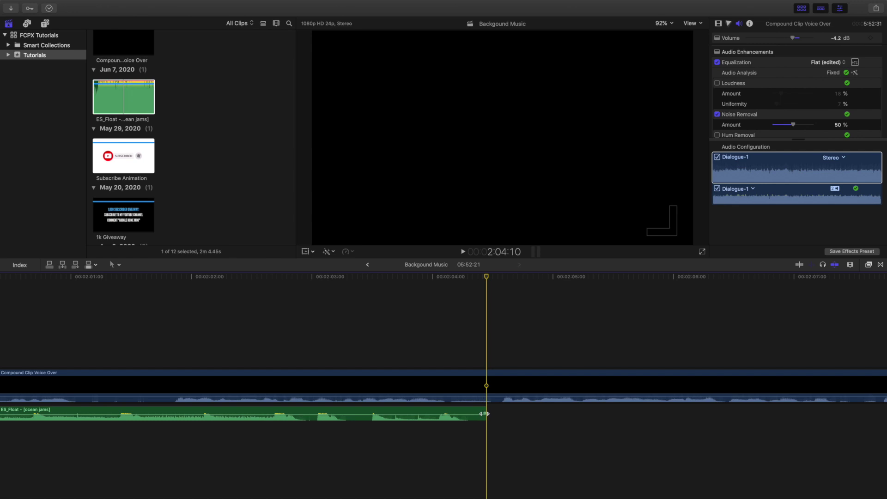
pyautogui.moveTo(484, 413)
pyautogui.mouseDown()
pyautogui.moveTo(467, 414)
pyautogui.moveTo(492, 413)
pyautogui.mouseUp()
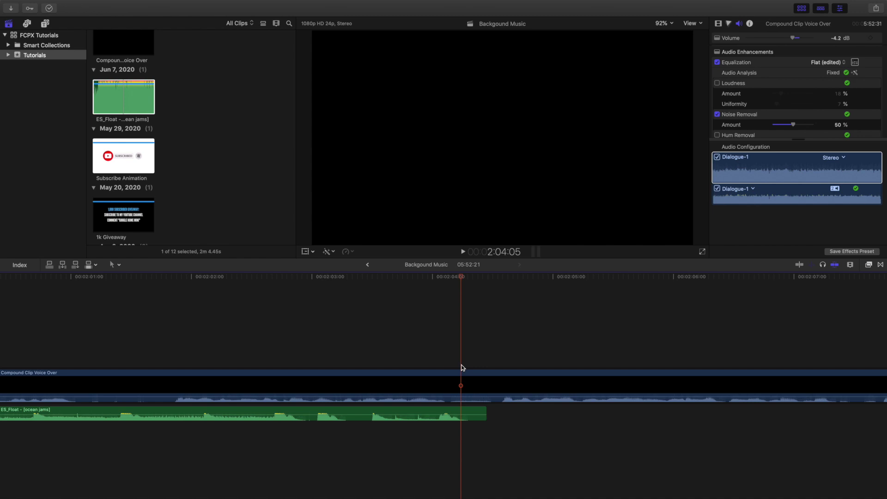
pyautogui.press('super+minus')
pyautogui.press('super+minus')
pyautogui.press('super+minus')
pyautogui.press('super+minus')
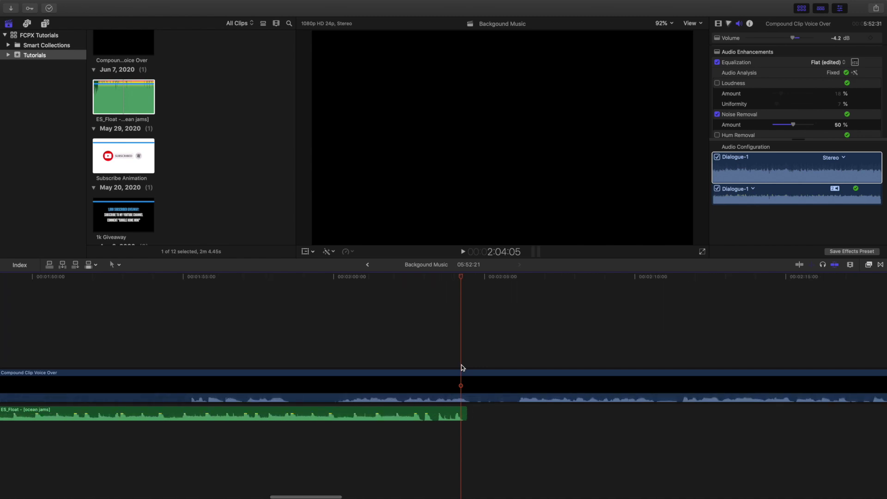
pyautogui.press('super+minus')
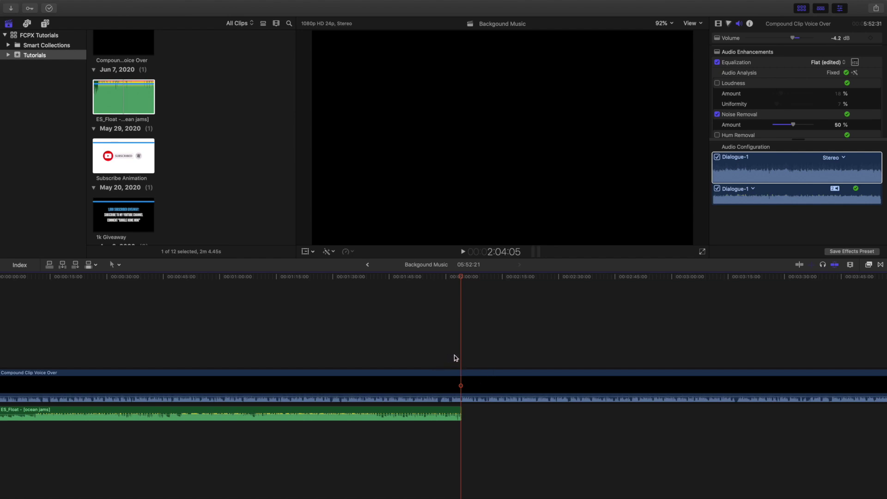
# Pull the ES_Float clip's end back to about 2:02, leaving the playhead at 2:02:06
pyautogui.click(452, 354)
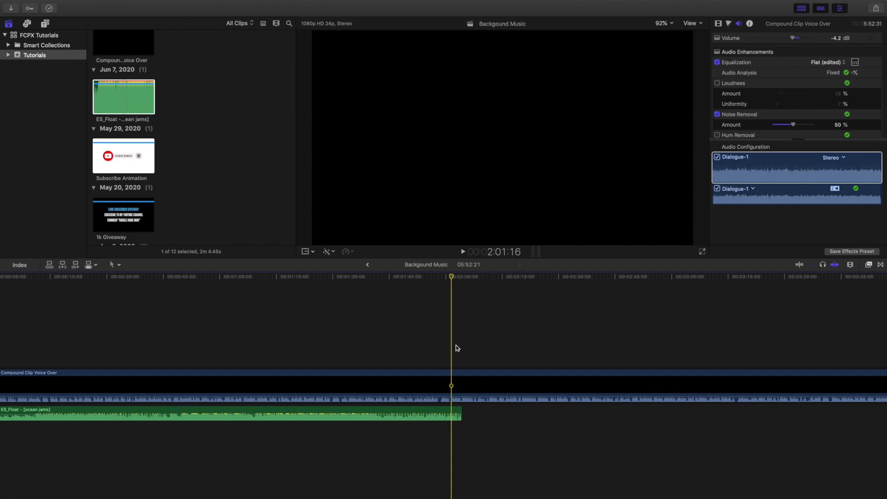
pyautogui.press('super+equal')
pyautogui.press('super+equal')
pyautogui.press('super+equal')
pyautogui.press('super+equal')
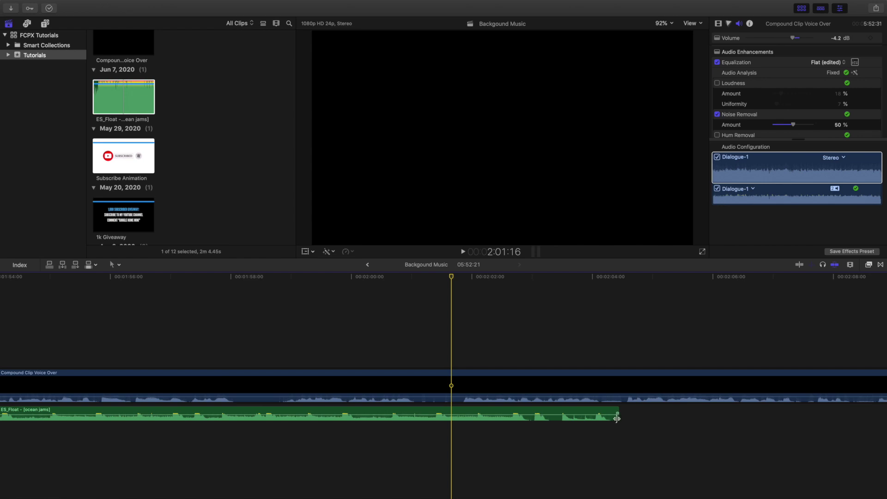
pyautogui.moveTo(617, 419); pyautogui.dragTo(503, 423)
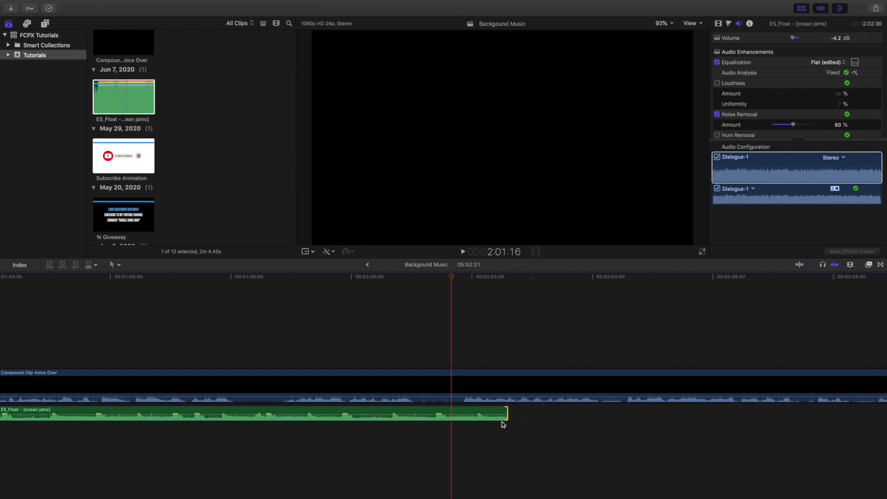
pyautogui.click(491, 360)
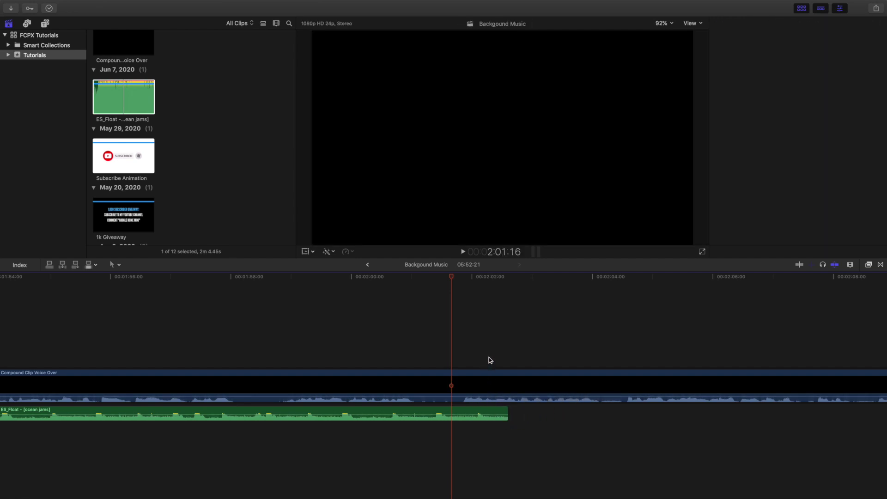
pyautogui.click(489, 360)
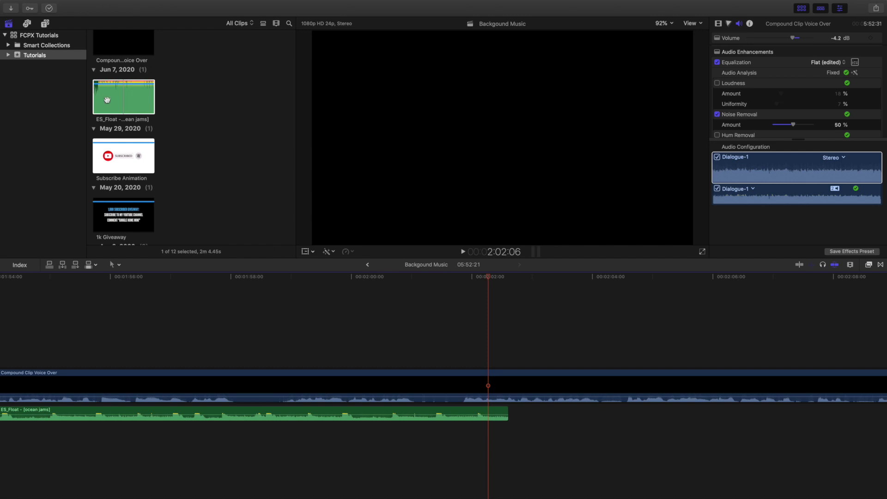
# Add a second ES_Float copy butted against the first at about 2:02 and trim its start
pyautogui.moveTo(106, 104); pyautogui.dragTo(512, 418)
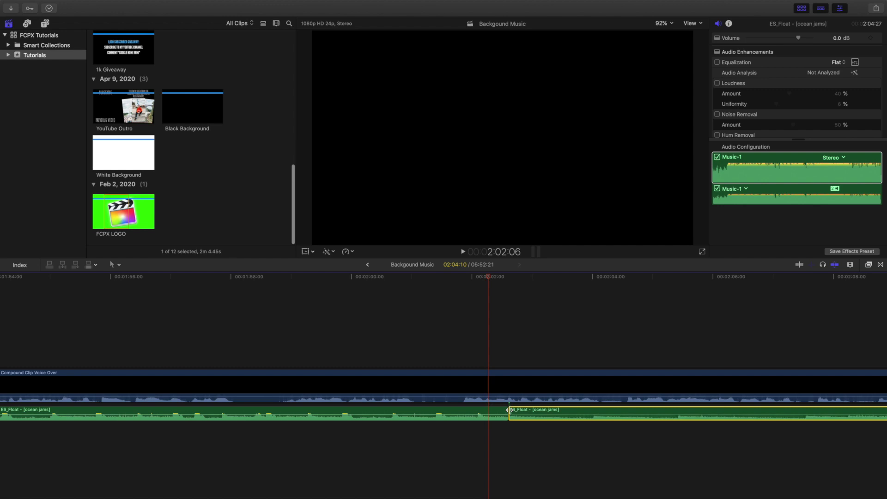
pyautogui.hscroll(5, 531, 416)
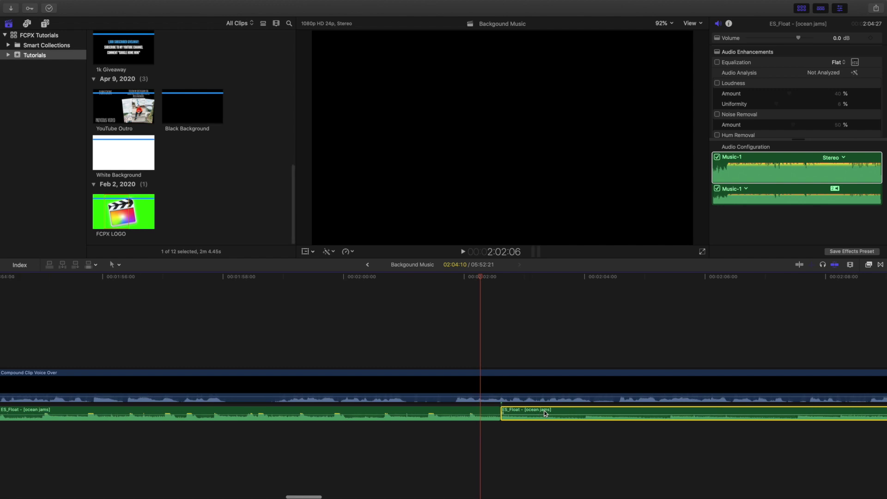
pyautogui.click(383, 346)
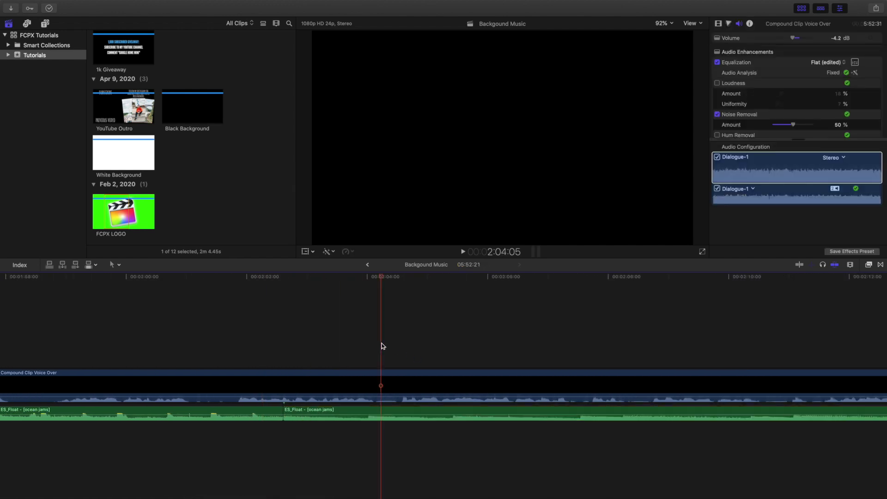
pyautogui.press('super+minus')
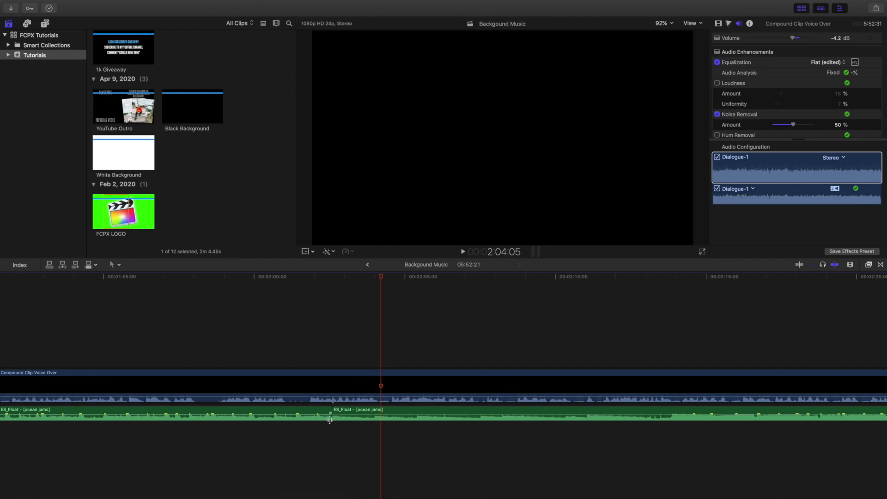
pyautogui.moveTo(329, 420)
pyautogui.mouseDown()
pyautogui.moveTo(495, 423)
pyautogui.moveTo(677, 442)
pyautogui.moveTo(686, 418)
pyautogui.moveTo(341, 411)
pyautogui.mouseUp()
# Adjust the edit point between the two ES_Float copies
pyautogui.click(322, 362)
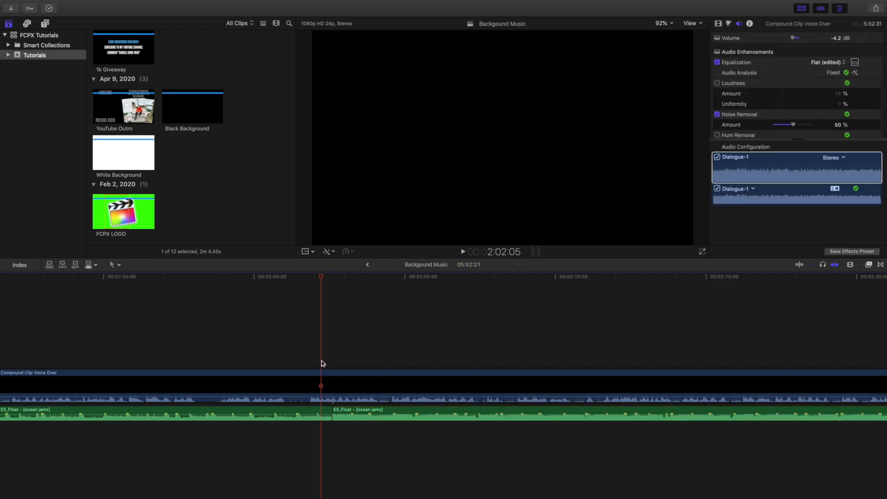
pyautogui.press('super+equal')
pyautogui.press('super+equal')
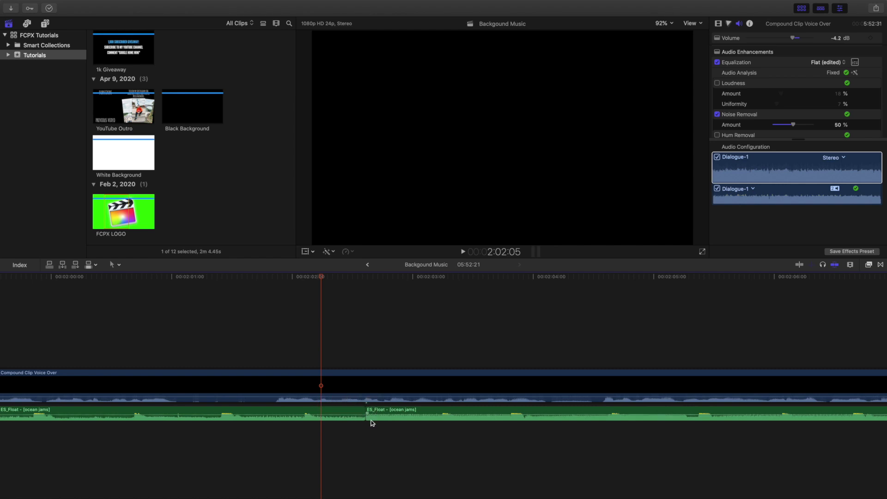
pyautogui.moveTo(363, 413); pyautogui.dragTo(355, 420)
# Trim the second ES_Float copy's end back to about 3:53
pyautogui.hscroll(10, 399, 379)
pyautogui.hscroll(5, 399, 378)
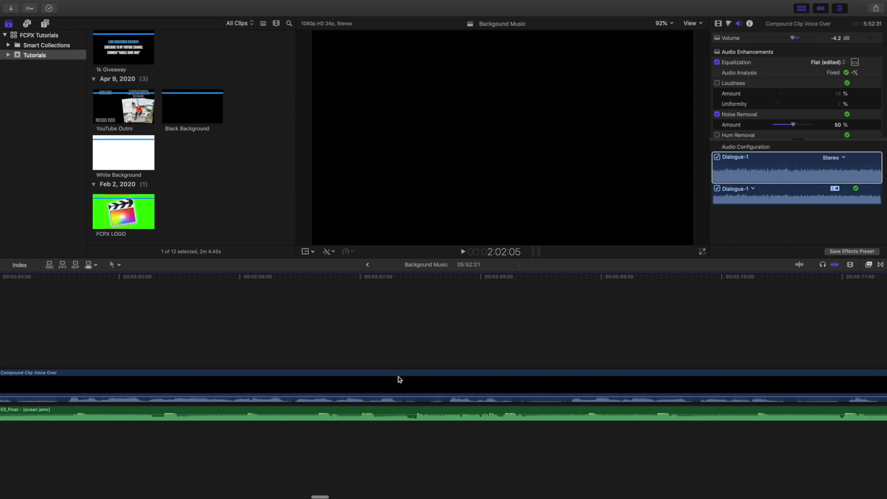
pyautogui.hscroll(5, 381, 365)
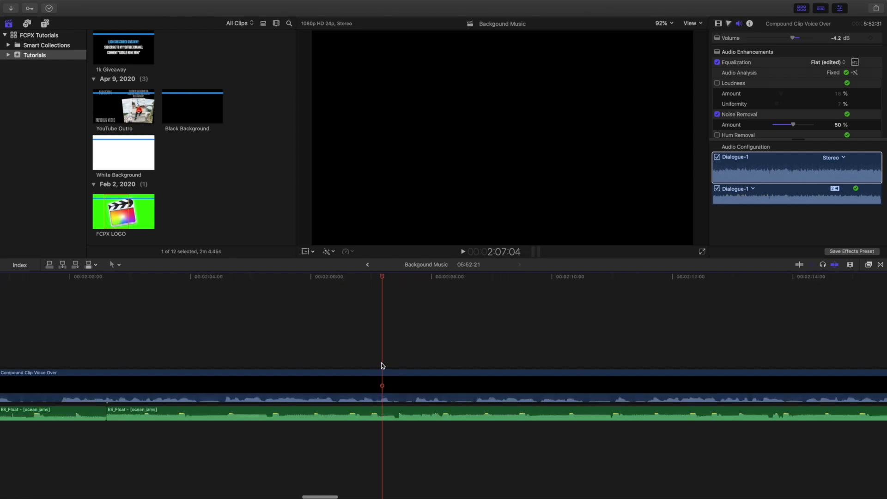
pyautogui.press('super+minus')
pyautogui.hscroll(15, 375, 364)
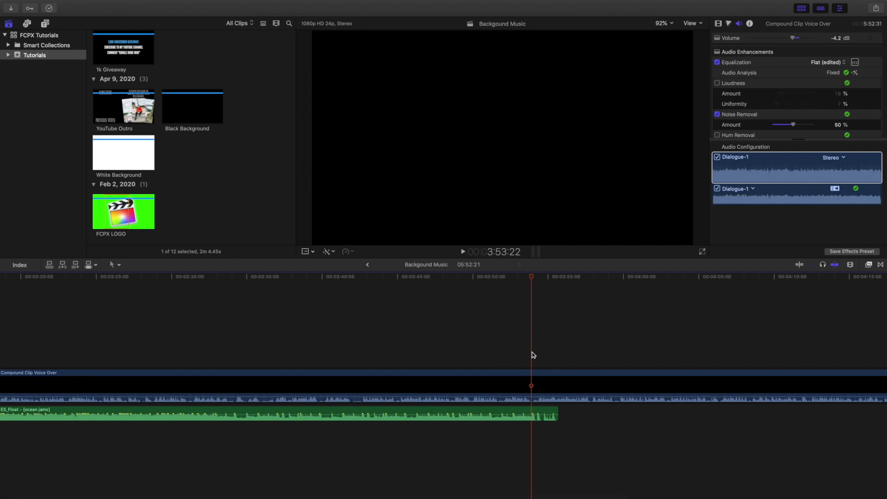
pyautogui.press('super+equal')
pyautogui.press('super+equal')
pyautogui.press('super+equal')
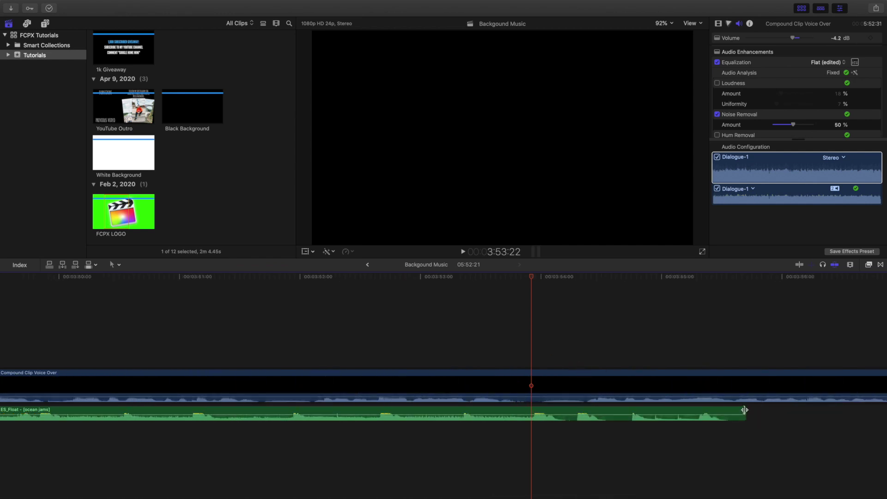
pyautogui.moveTo(744, 410); pyautogui.dragTo(525, 423)
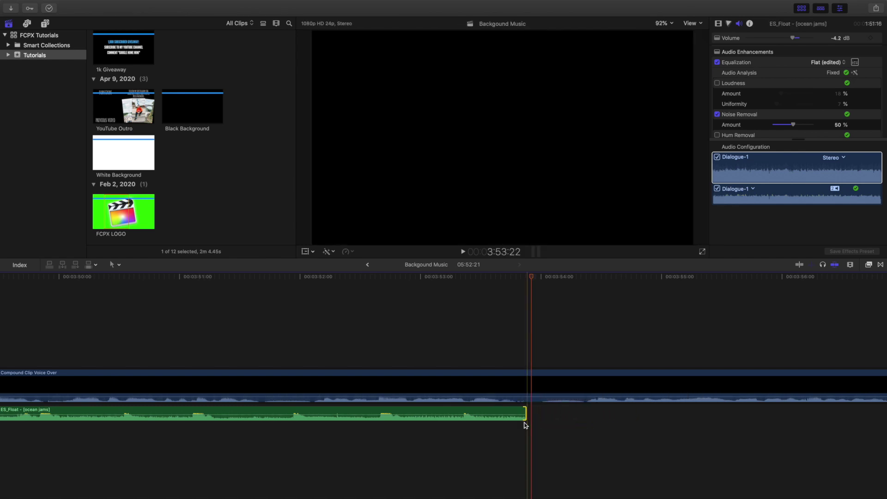
# Paste further ES_Float copies at the music's end so it runs past the voice-over
pyautogui.click(507, 358)
pyautogui.press('super+minus')
pyautogui.press('super+minus')
pyautogui.press('super+minus')
pyautogui.press('super+minus')
pyautogui.press('super+minus')
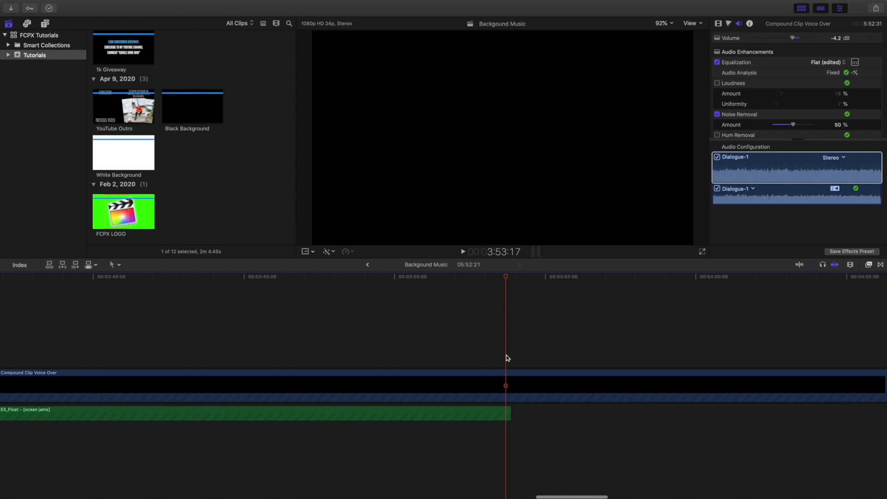
pyautogui.press('super+minus')
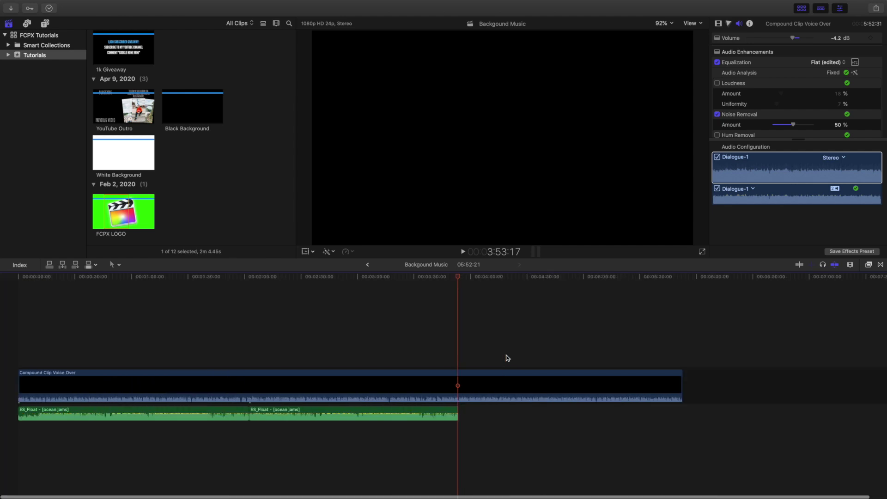
pyautogui.click(374, 410)
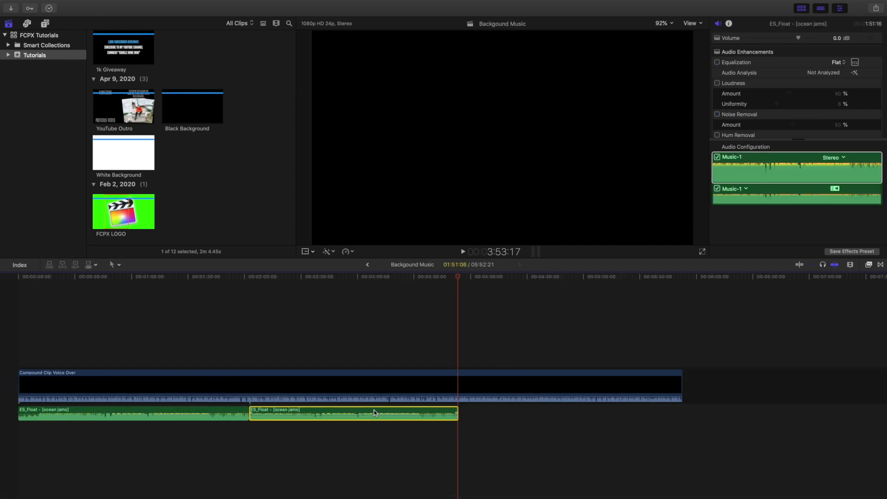
pyautogui.click(461, 329)
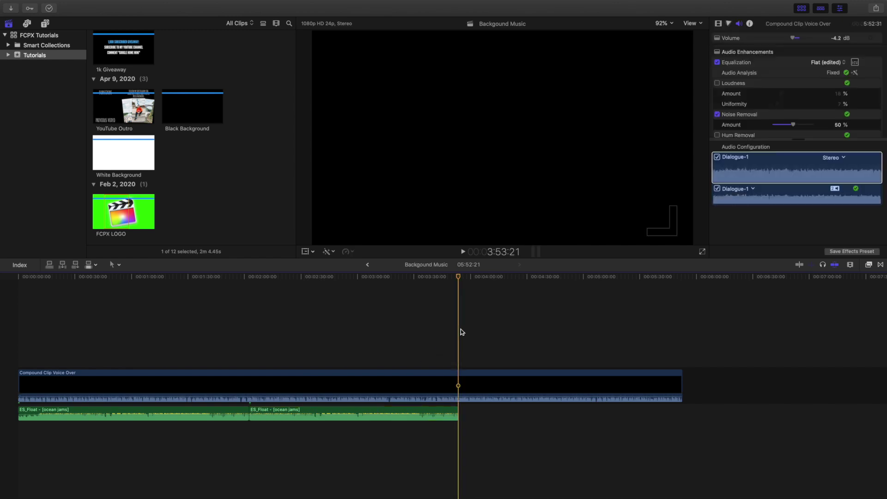
pyautogui.press('super+v')
pyautogui.press('super+v')
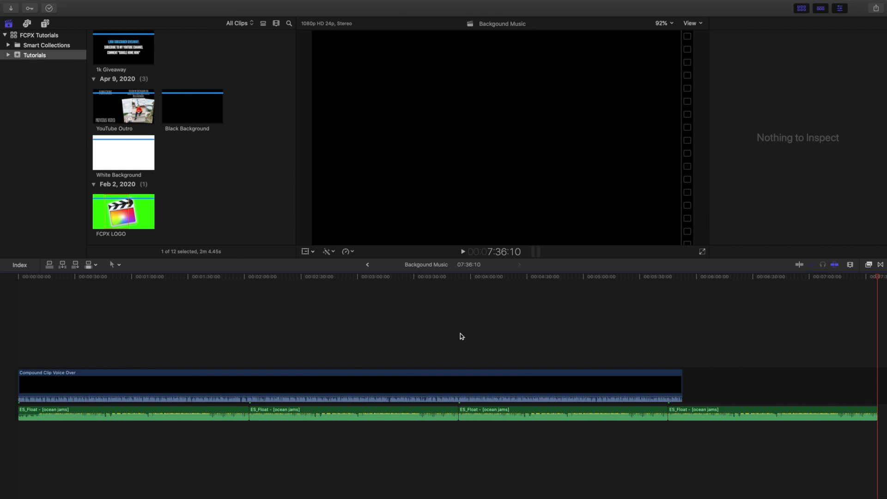
pyautogui.moveTo(105, 393); pyautogui.dragTo(106, 394)
# Delete the gap and misplaced YouTube Outro after the voice-over
pyautogui.moveTo(115, 109); pyautogui.dragTo(680, 356)
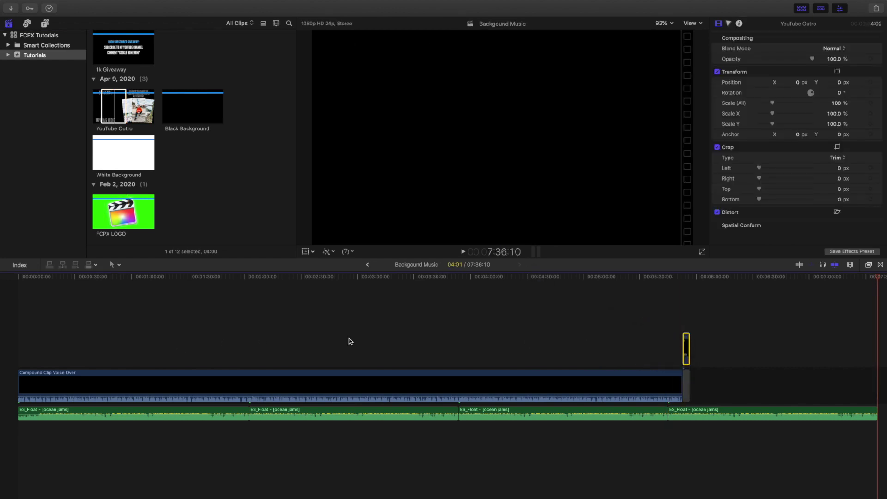
pyautogui.click(668, 333)
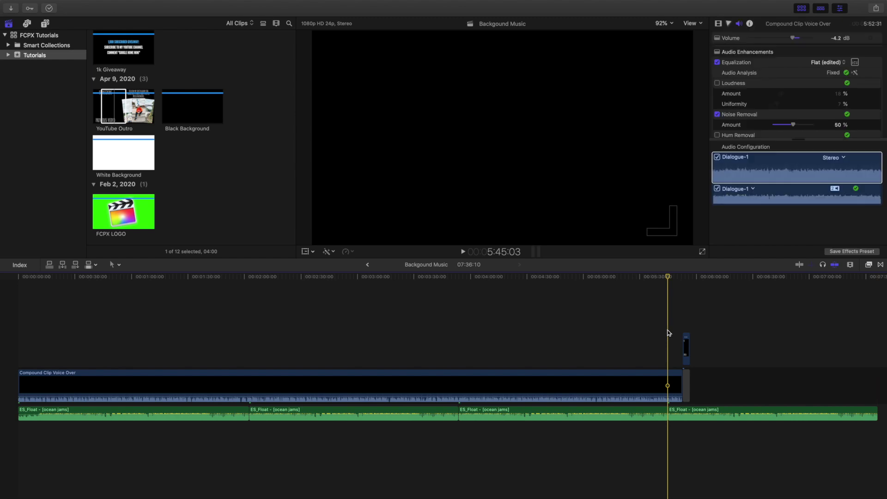
pyautogui.press('super+equal')
pyautogui.press('super+equal')
pyautogui.press('super+equal')
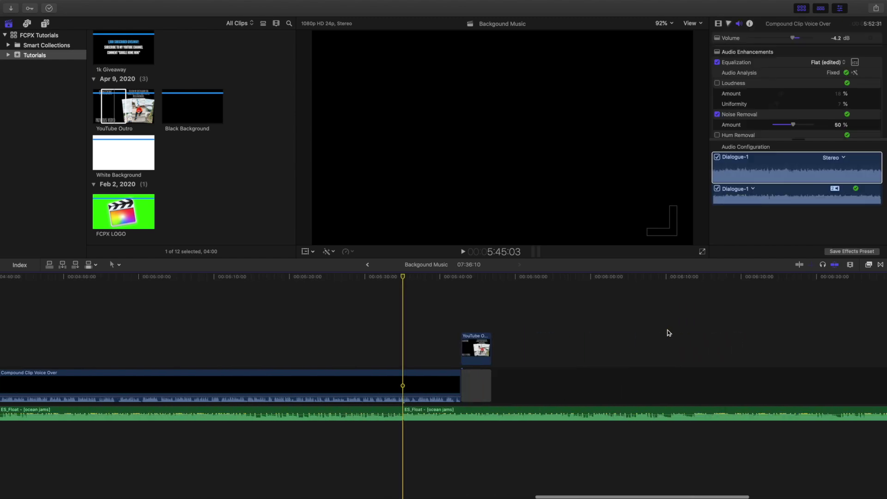
pyautogui.hscroll(-3, 338, 378)
pyautogui.click(300, 380)
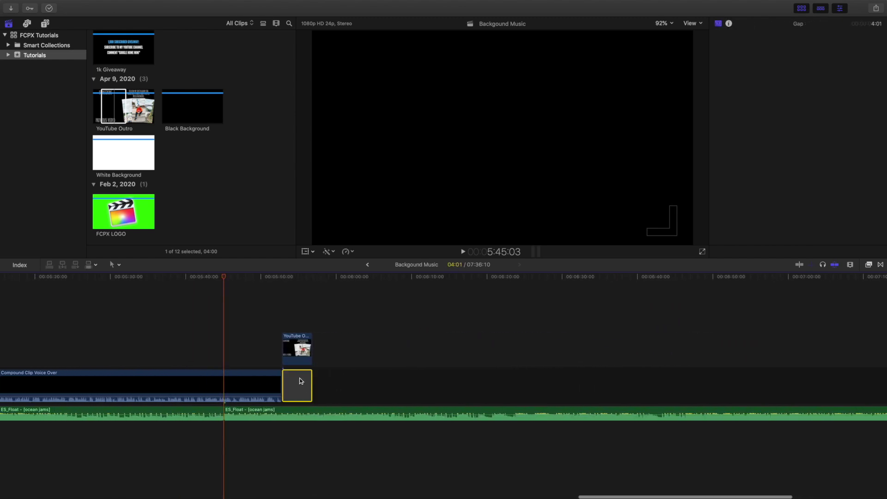
pyautogui.press('Delete')
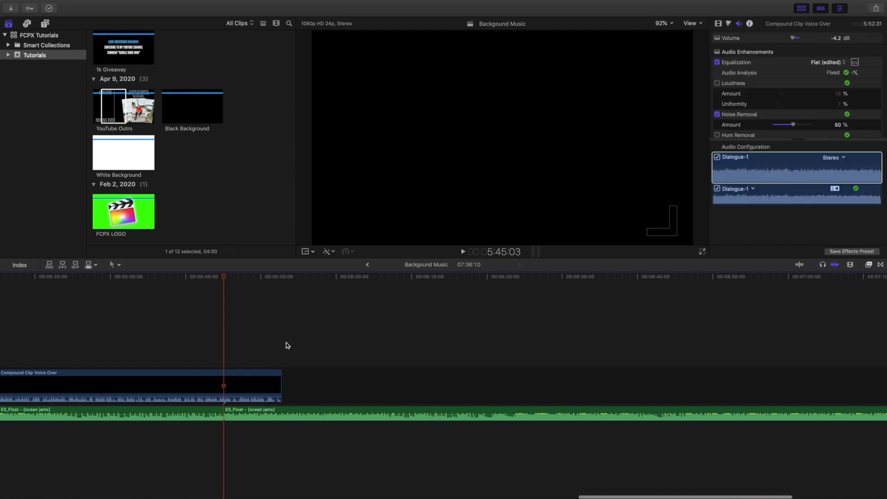
# Place YouTube Outro directly after the voice-over in the main storyline
pyautogui.click(284, 343)
pyautogui.moveTo(123, 107); pyautogui.dragTo(440, 396)
pyautogui.click(303, 384)
pyautogui.click(438, 348)
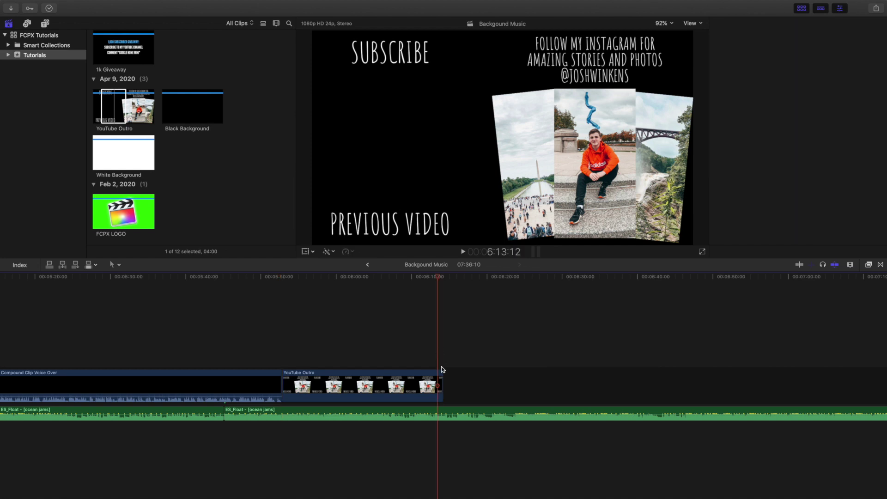
# Cut the last ES_Float copy at the outro's end (about 6:14) and zoom out to the start
pyautogui.click(443, 412)
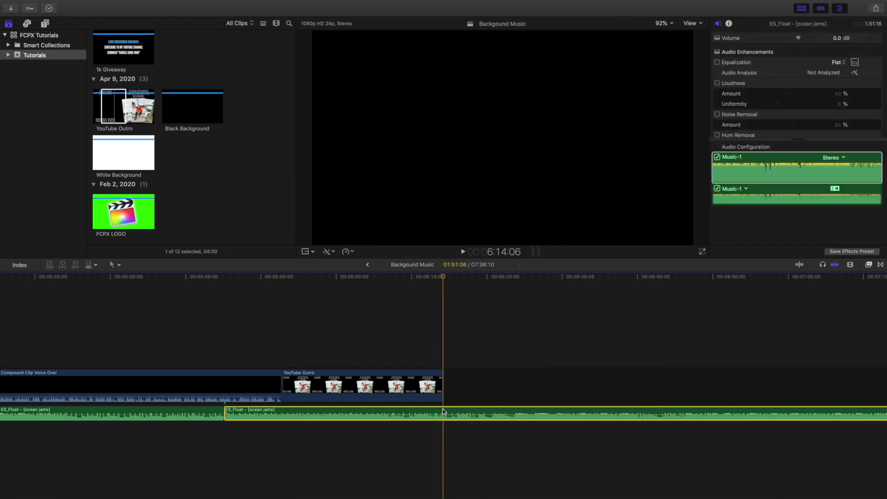
pyautogui.press('super+b')
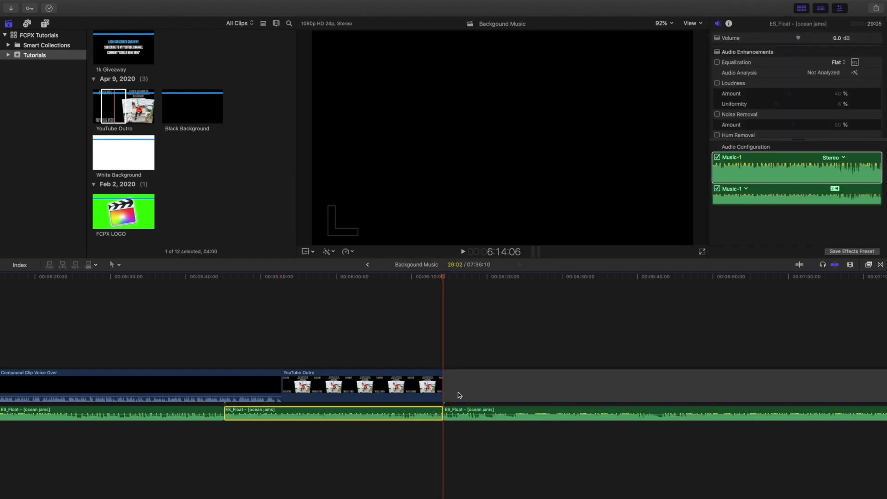
pyautogui.moveTo(472, 348); pyautogui.dragTo(487, 430)
pyautogui.press('Delete')
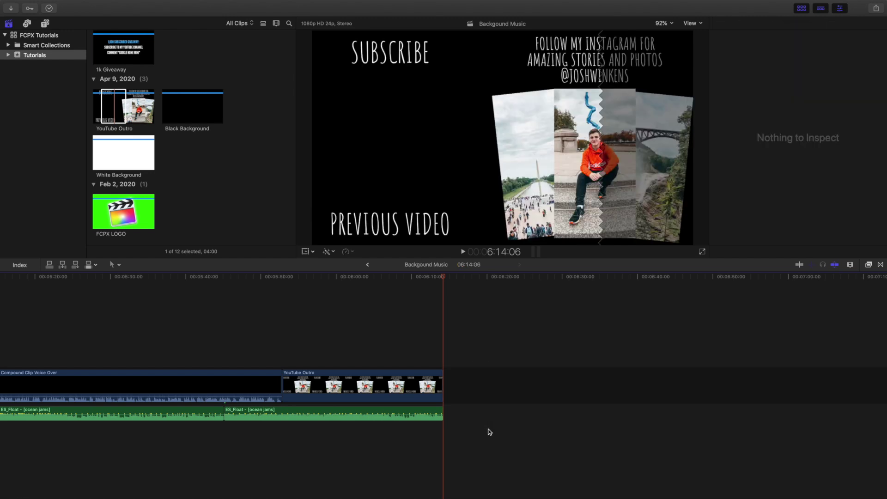
pyautogui.click(388, 343)
pyautogui.press('super+minus')
pyautogui.press('super+minus')
pyautogui.press('super+minus')
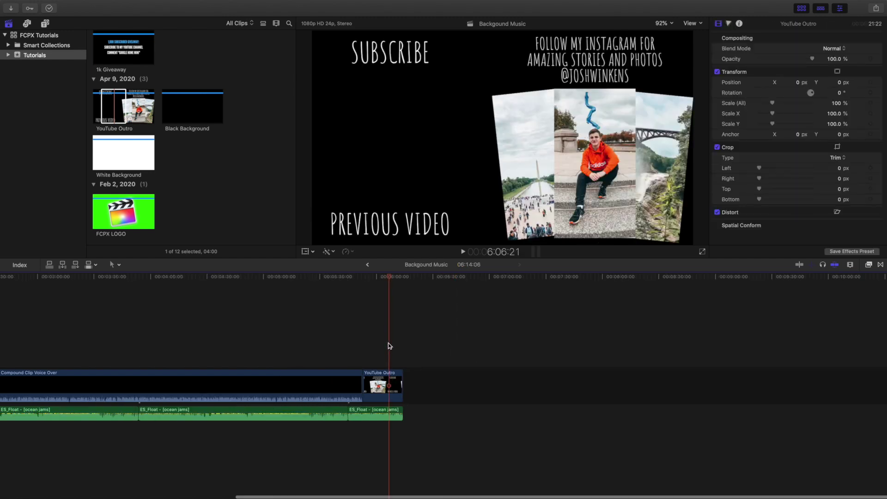
pyautogui.hscroll(-10, 345, 348)
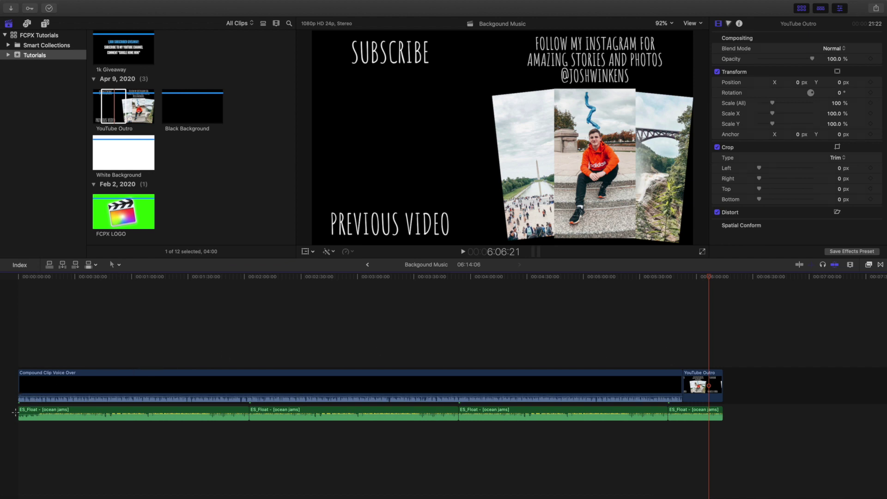
# Select all four ES_Float ocean jams clips and drag their Volume down to -32.2 dB
pyautogui.click(209, 416)
pyautogui.moveTo(208, 420); pyautogui.dragTo(694, 442)
pyautogui.click(750, 183)
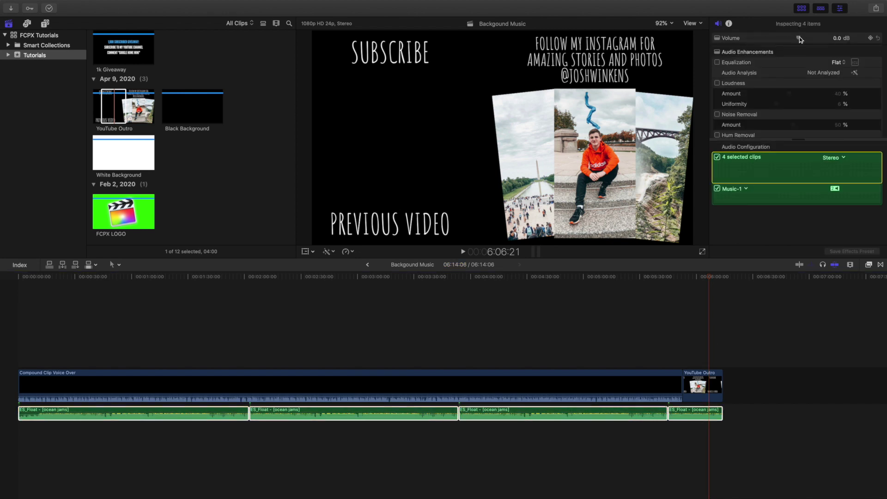
pyautogui.moveTo(799, 38); pyautogui.dragTo(768, 41)
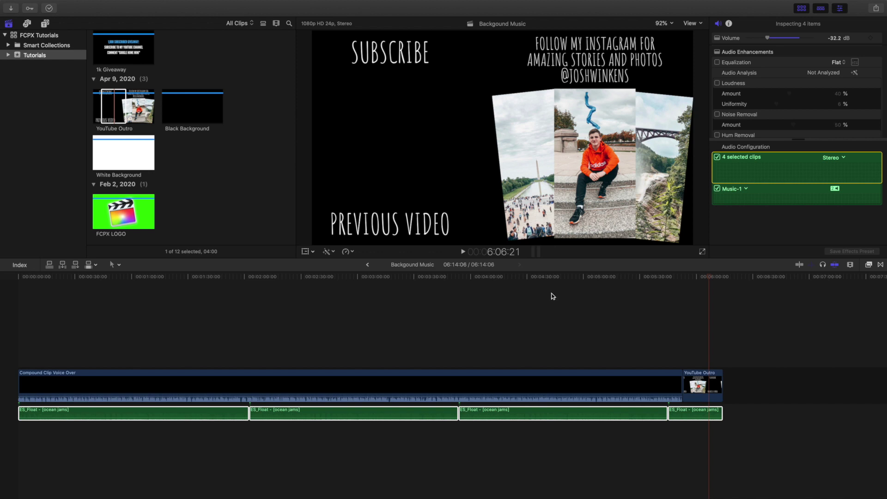
pyautogui.click(503, 317)
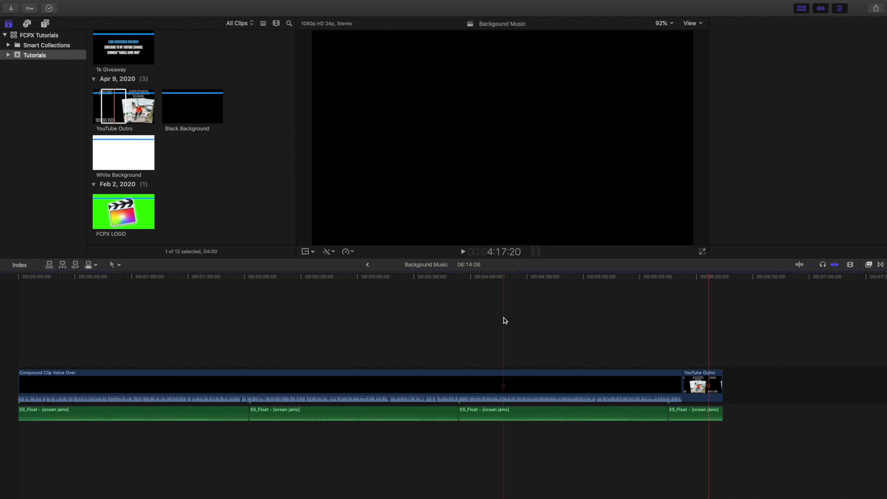
# Check the audio meters and confirm the third music clip reads -32.2 dB
pyautogui.click(538, 252)
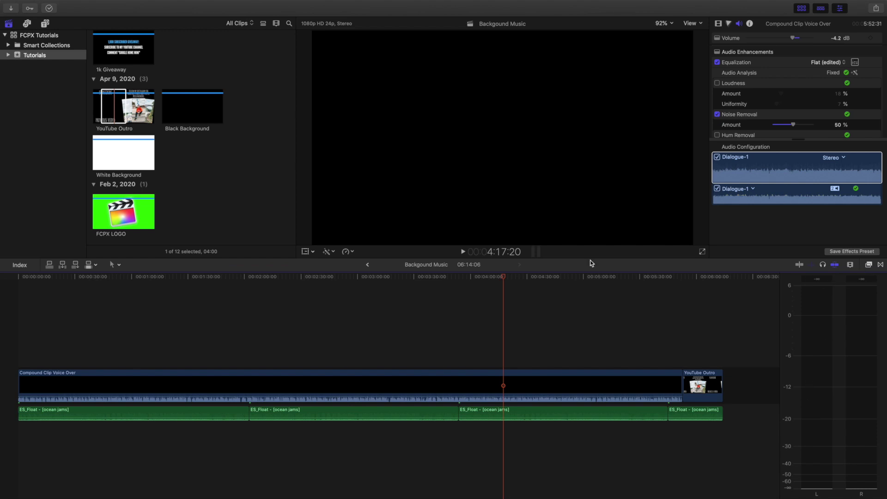
pyautogui.click(536, 253)
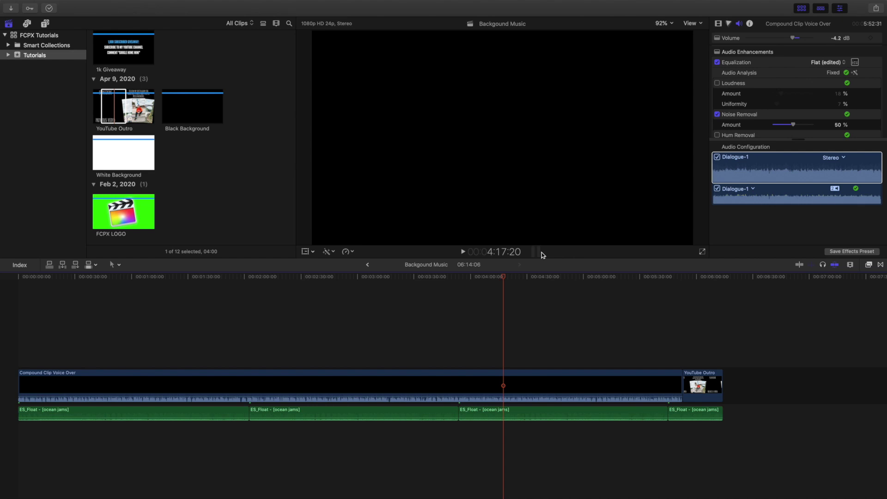
pyautogui.click(590, 411)
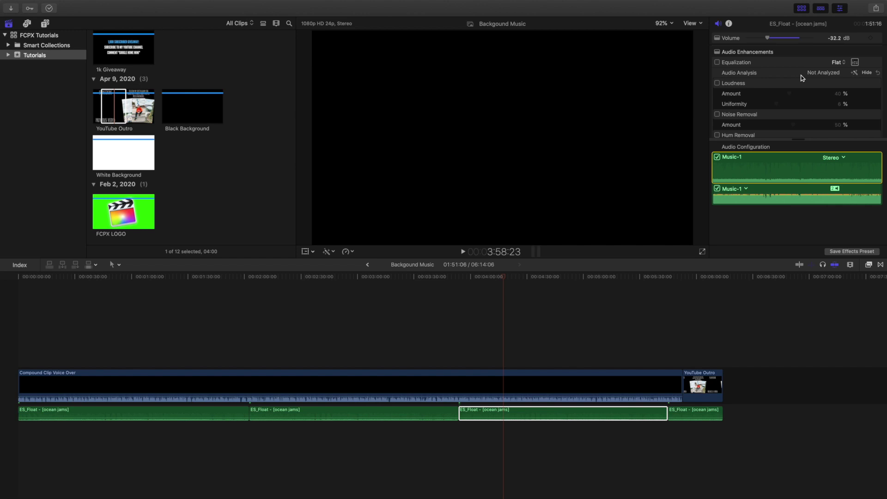
# Zoom in on the timeline start and add a fade-in to the first music clip
pyautogui.click(3, 342)
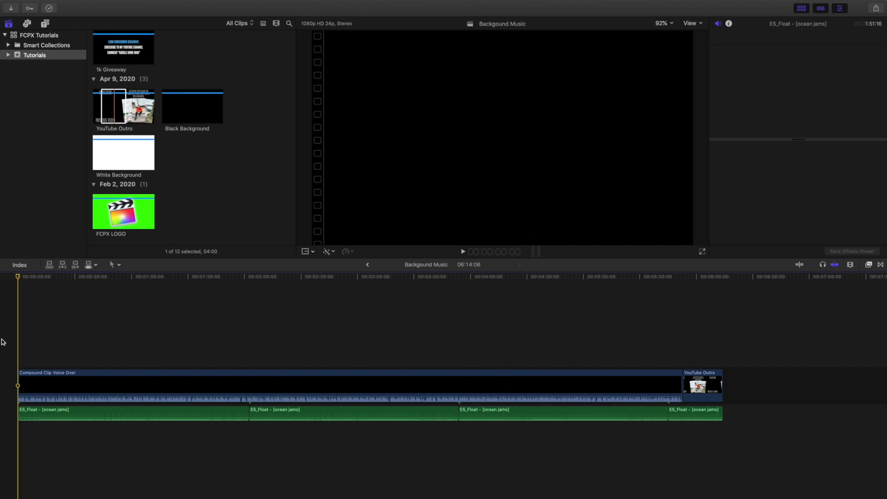
pyautogui.press('super+equal')
pyautogui.press('super+equal')
pyautogui.press('super+equal')
pyautogui.press('super+equal')
pyautogui.press('super+equal')
pyautogui.press('super+equal')
pyautogui.press('super+equal')
pyautogui.press('super+equal')
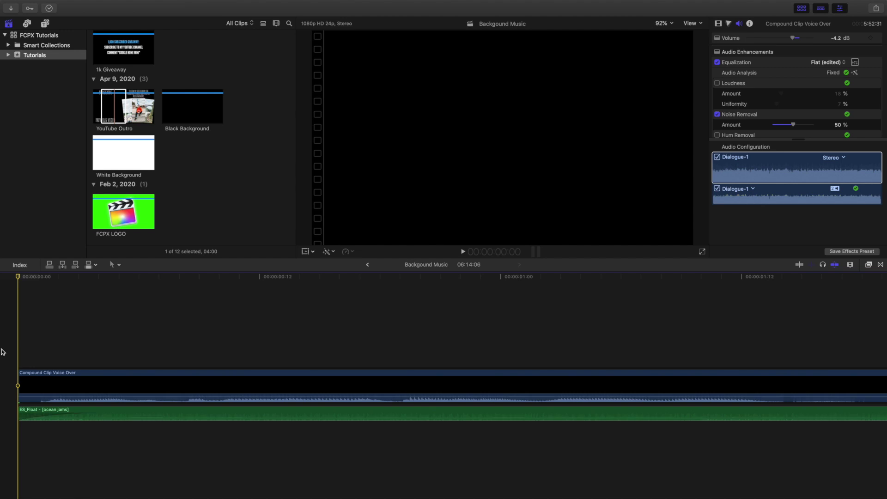
pyautogui.moveTo(19, 412); pyautogui.dragTo(96, 414)
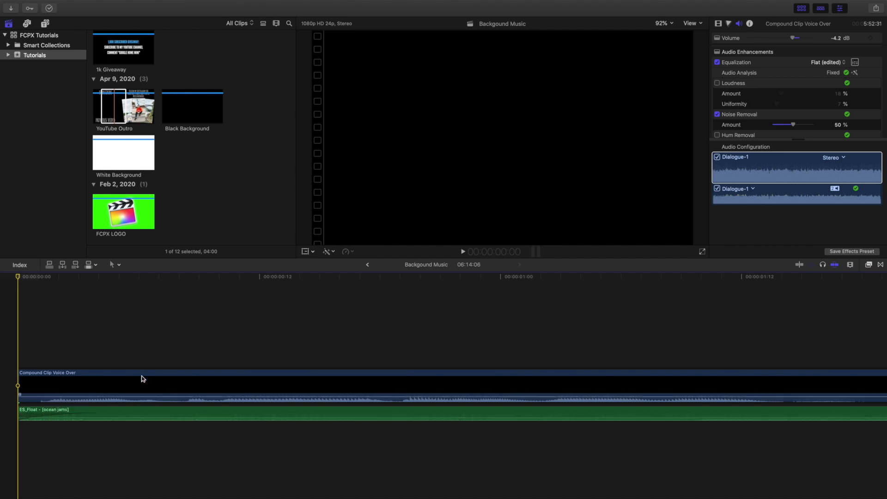
pyautogui.click(166, 347)
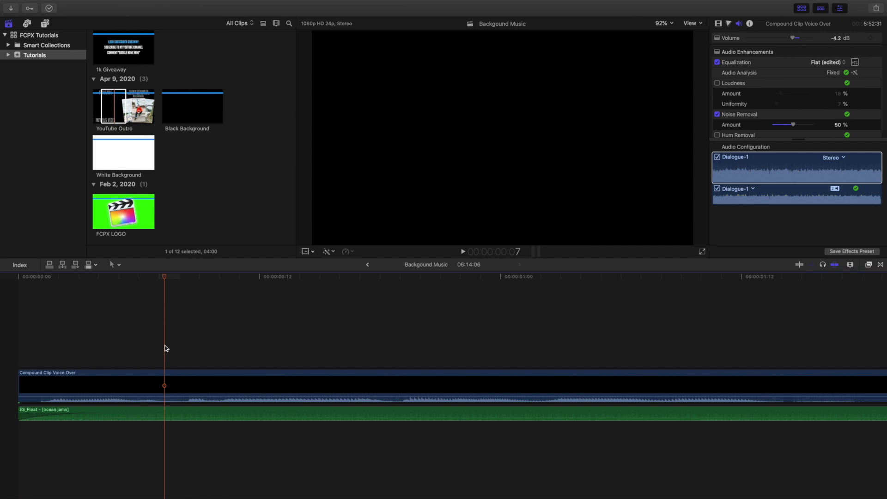
# Zoom back out and add a fade-out at the end of the music
pyautogui.press('super+minus')
pyautogui.press('super+minus')
pyautogui.hscroll(10, 224, 369)
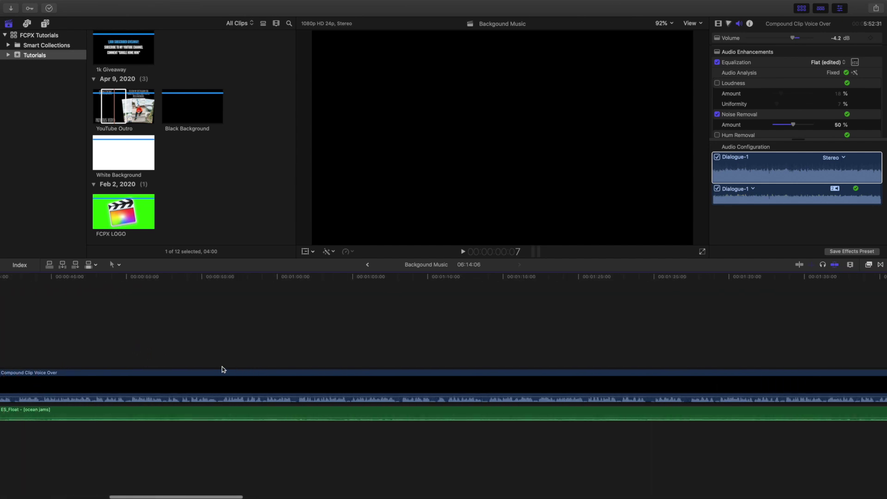
pyautogui.hscroll(20, 223, 370)
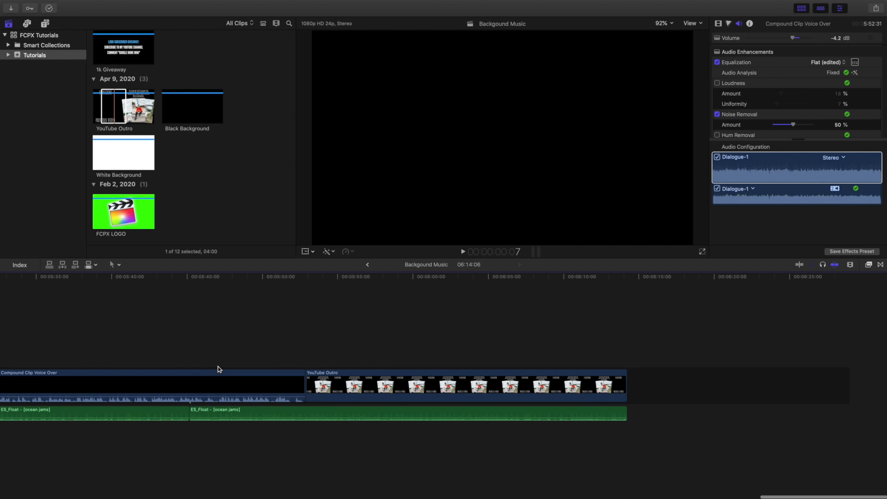
pyautogui.hscroll(-2, 222, 370)
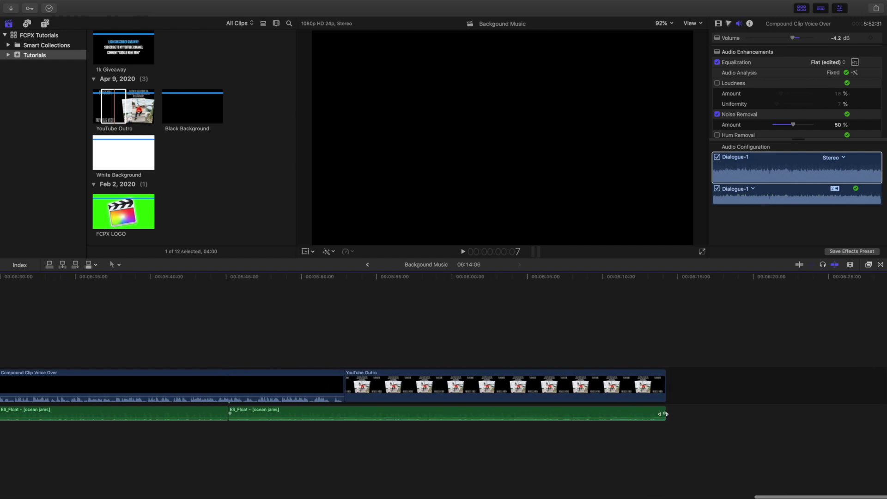
pyautogui.moveTo(663, 413); pyautogui.dragTo(636, 413)
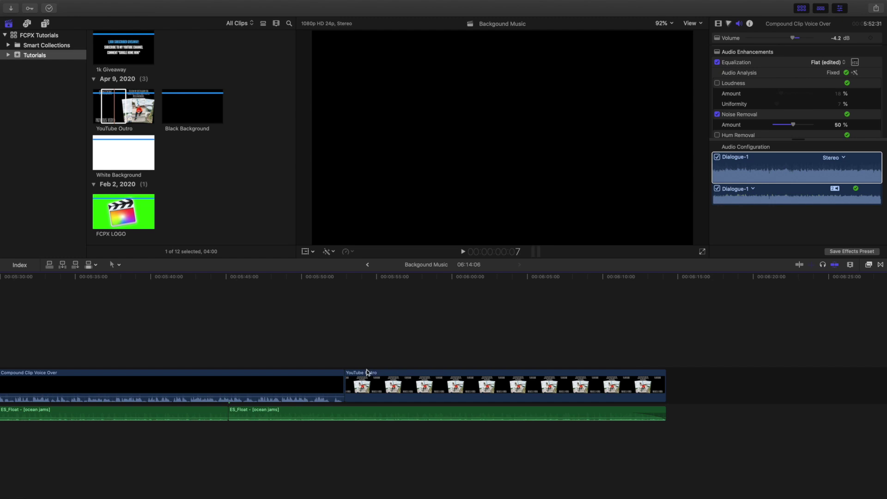
# Split the music clip at the outro start and fade out the part before the cut
pyautogui.click(344, 344)
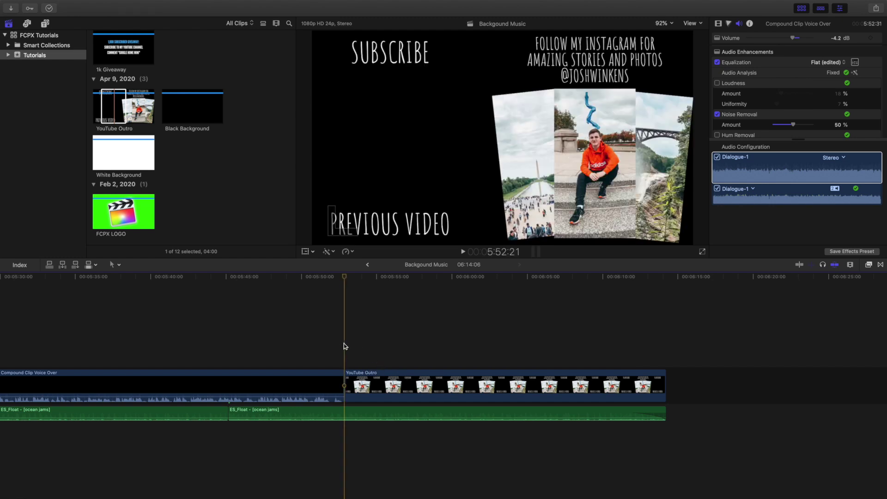
pyautogui.click(343, 413)
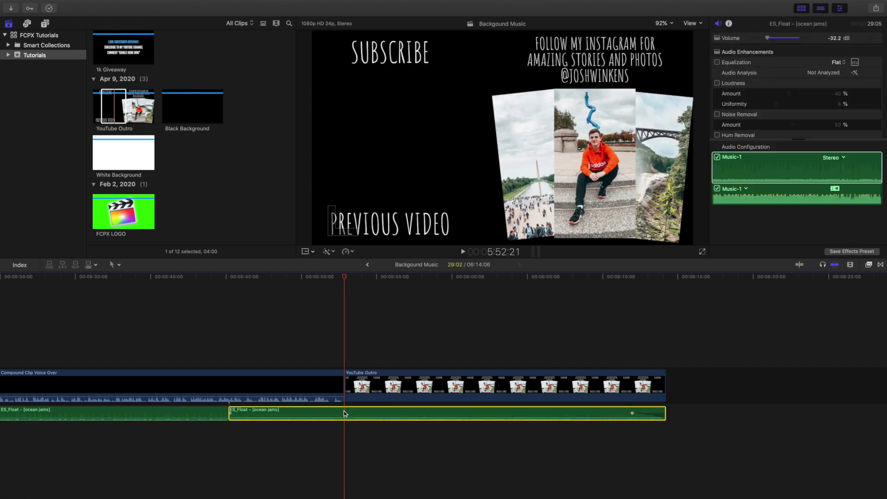
pyautogui.press('super+b')
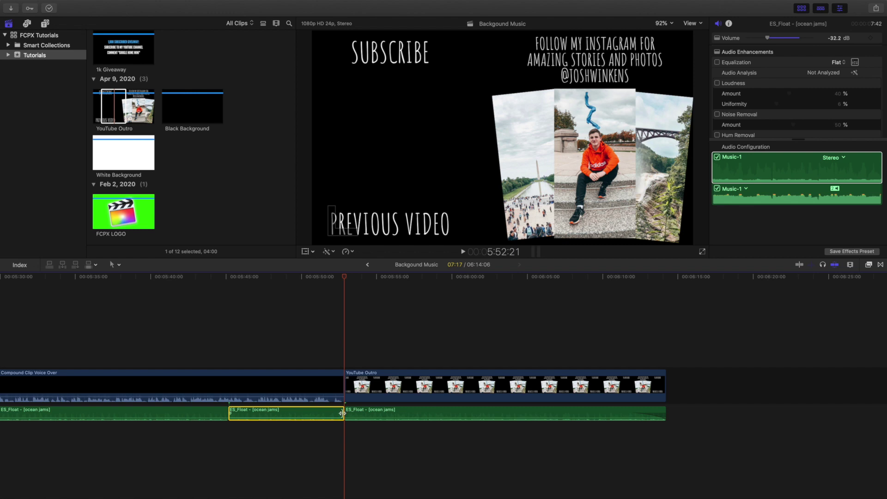
pyautogui.moveTo(341, 413); pyautogui.dragTo(363, 413)
# Raise the outro music part to -7.8 dB, fade it in, and tighten the ending fade
pyautogui.click(364, 412)
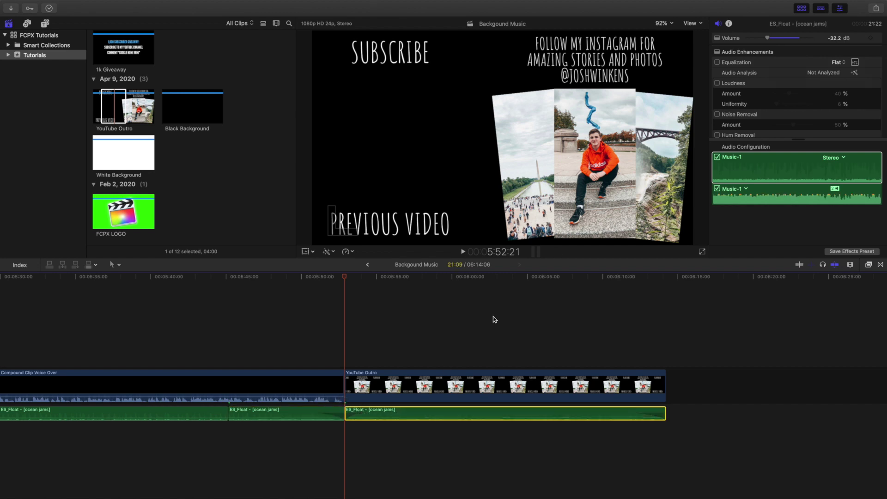
pyautogui.moveTo(768, 38); pyautogui.dragTo(788, 38)
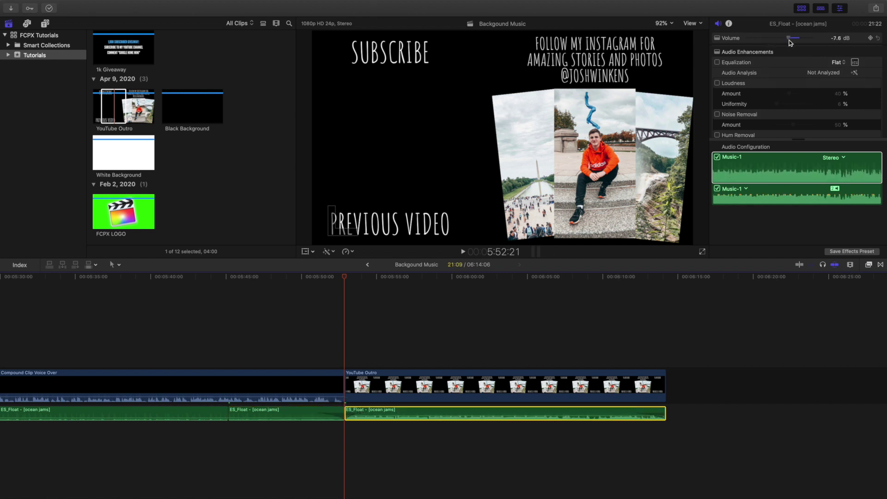
pyautogui.click(241, 336)
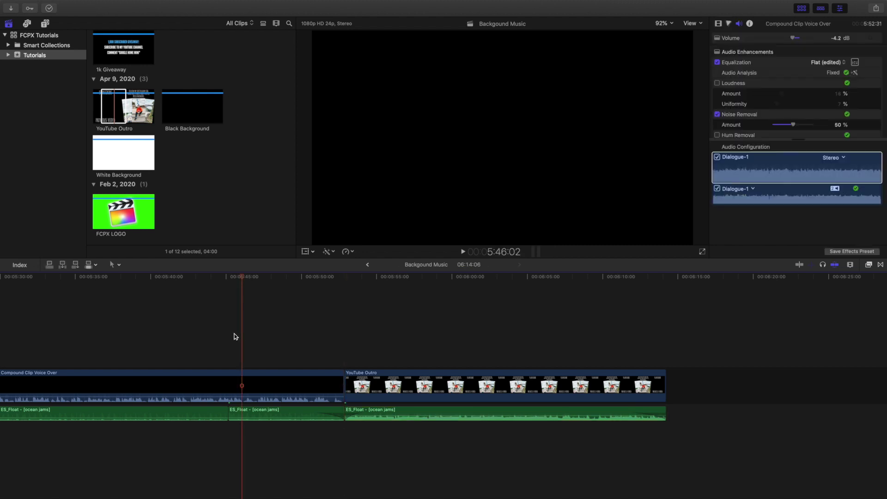
pyautogui.click(314, 345)
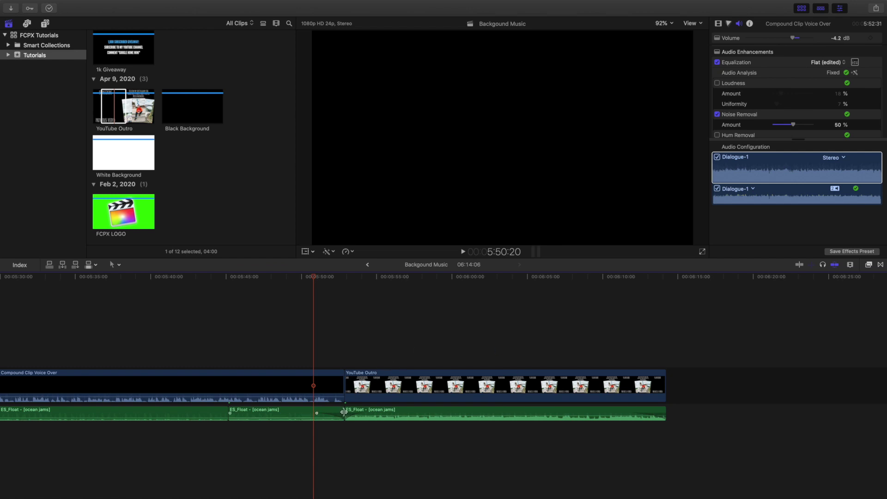
pyautogui.moveTo(347, 413); pyautogui.dragTo(365, 413)
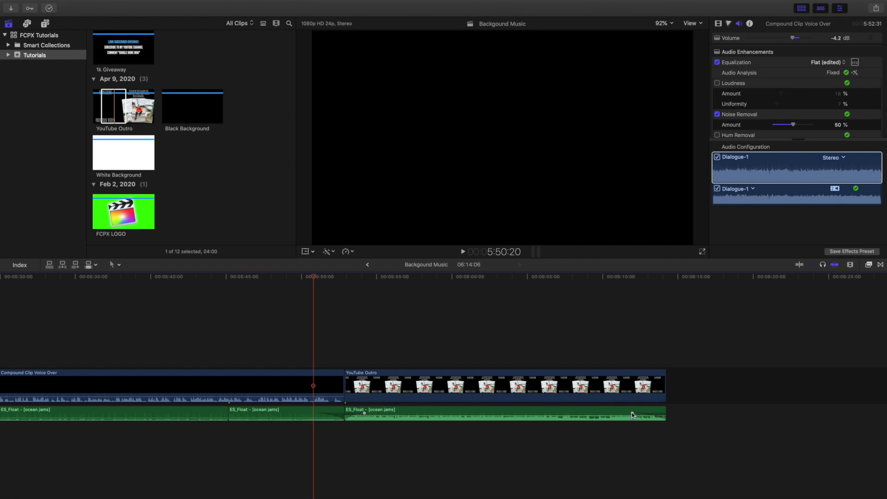
pyautogui.moveTo(637, 413); pyautogui.dragTo(631, 414)
pyautogui.click(478, 342)
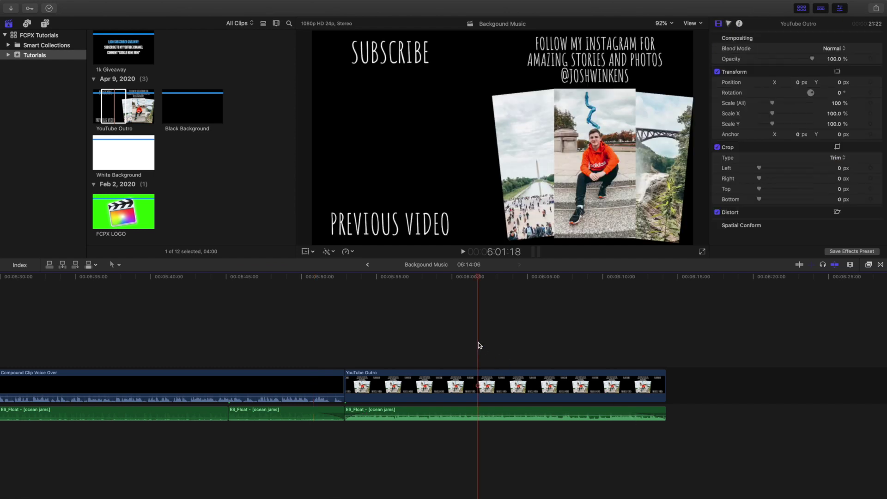
# Zoom out to the full timeline, return to the start, and check the first music clip's -32.2 dB volume
pyautogui.press('super+minus')
pyautogui.press('super+minus')
pyautogui.press('super+minus')
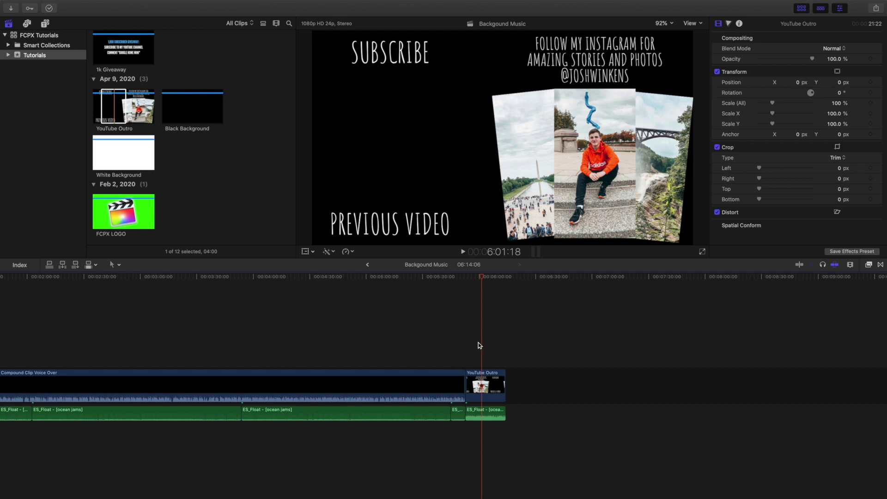
pyautogui.hscroll(-2, 428, 349)
pyautogui.hscroll(-8, 428, 349)
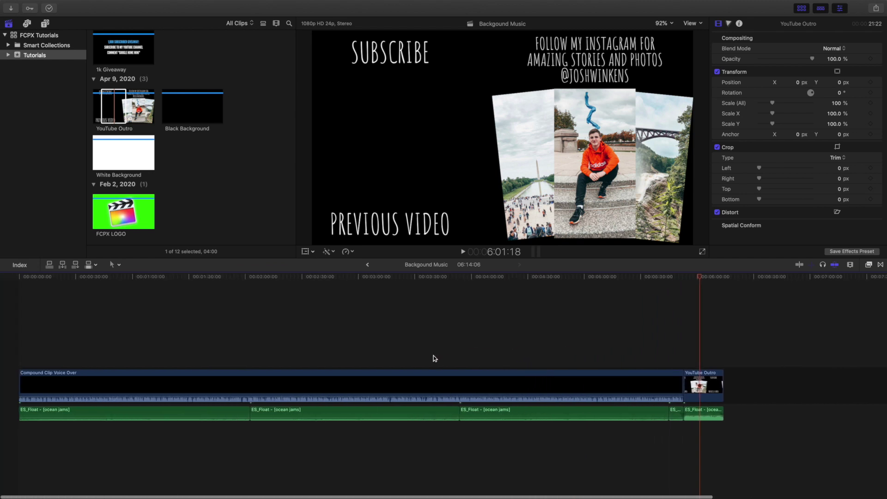
pyautogui.press('Home')
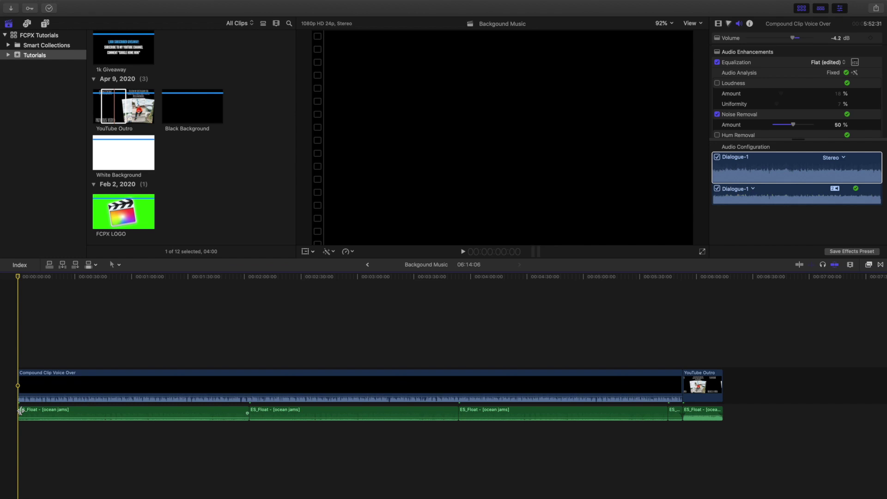
pyautogui.click(22, 412)
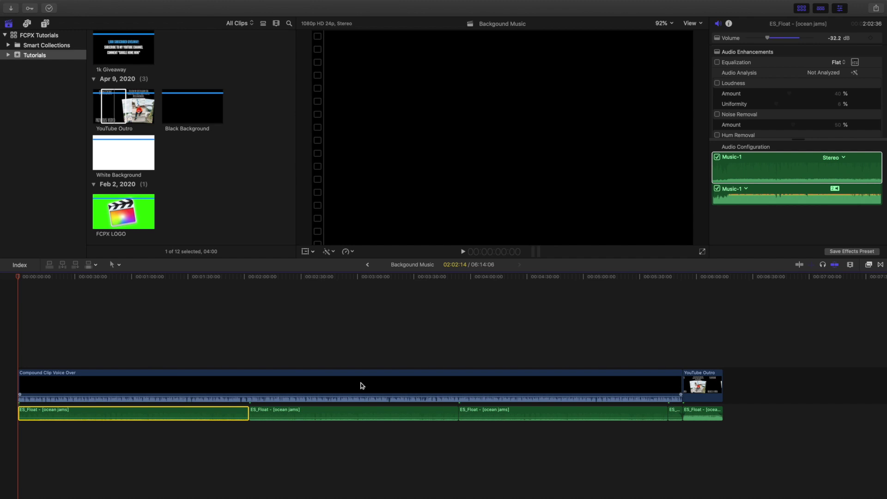
pyautogui.click(205, 360)
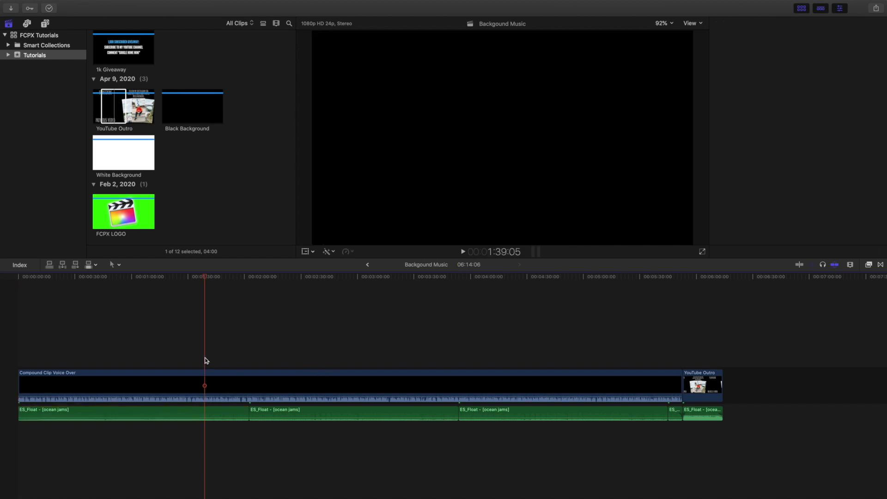